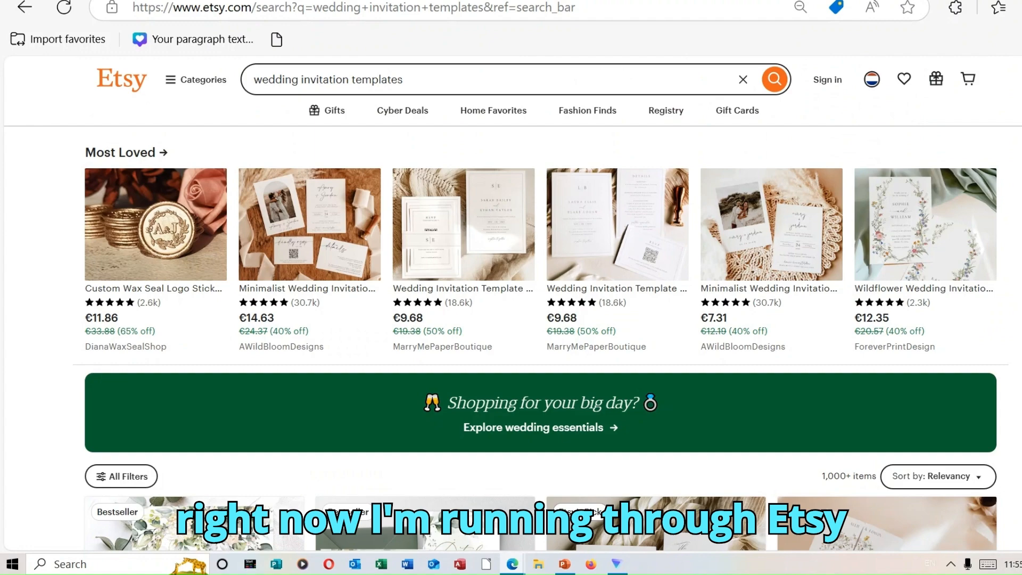
Browse the Etsy search results for wedding invitation templates to compare best-selling designs, styles and prices.
scroll(540, 303, down, 5)
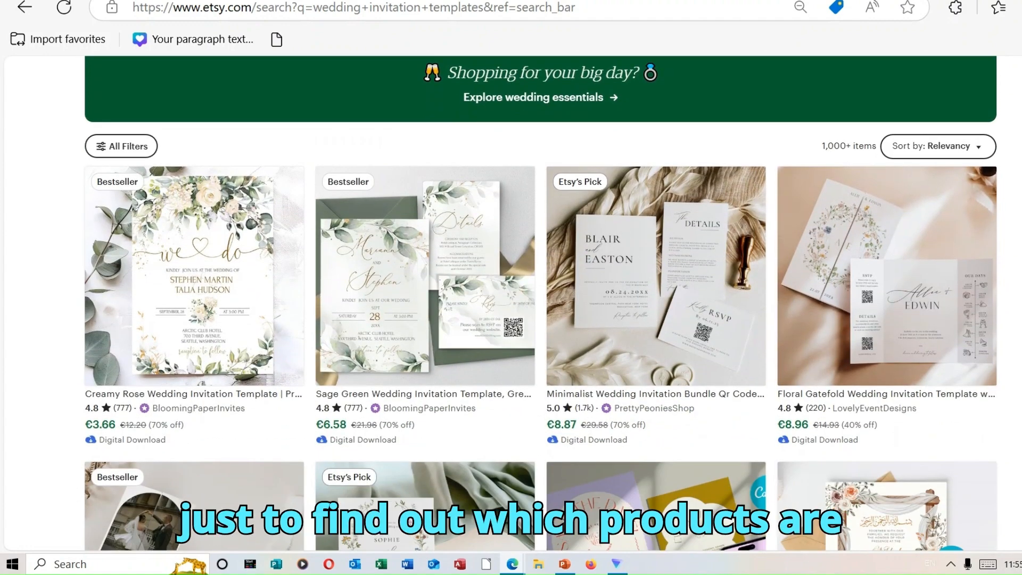
scroll(540, 303, down, 1)
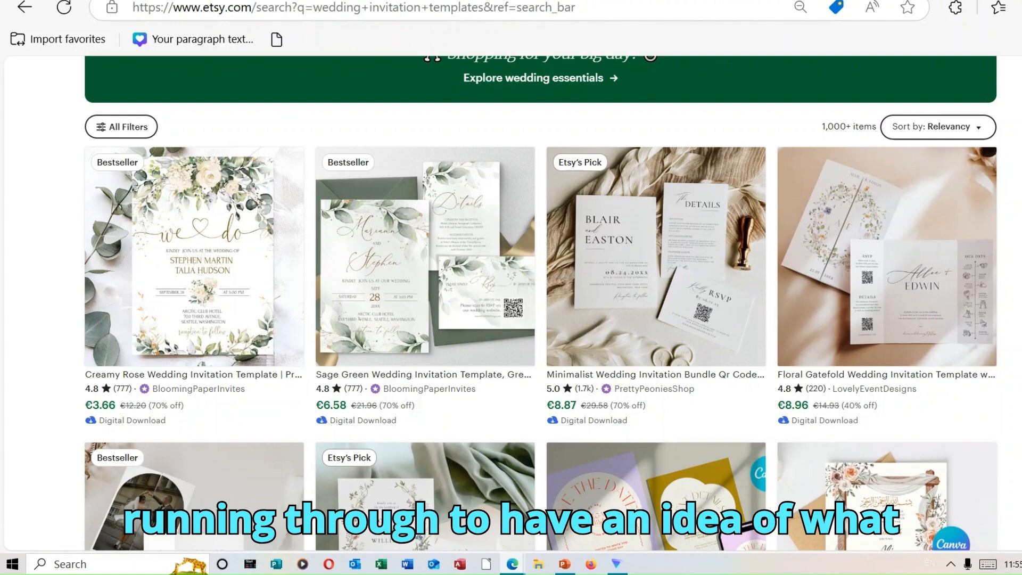
scroll(541, 304, down, 5)
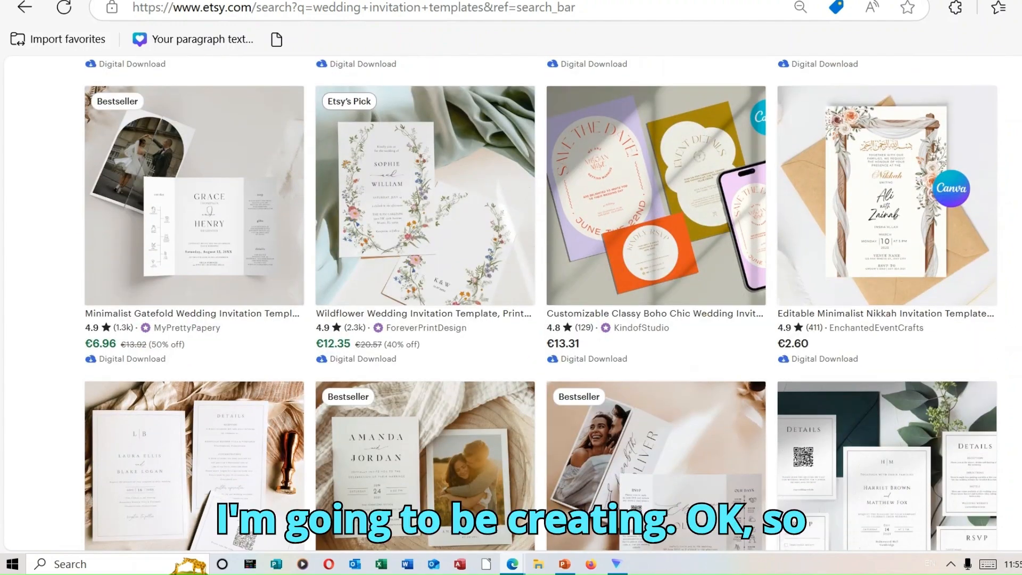
scroll(542, 303, down, 5)
scroll(541, 303, down, 2)
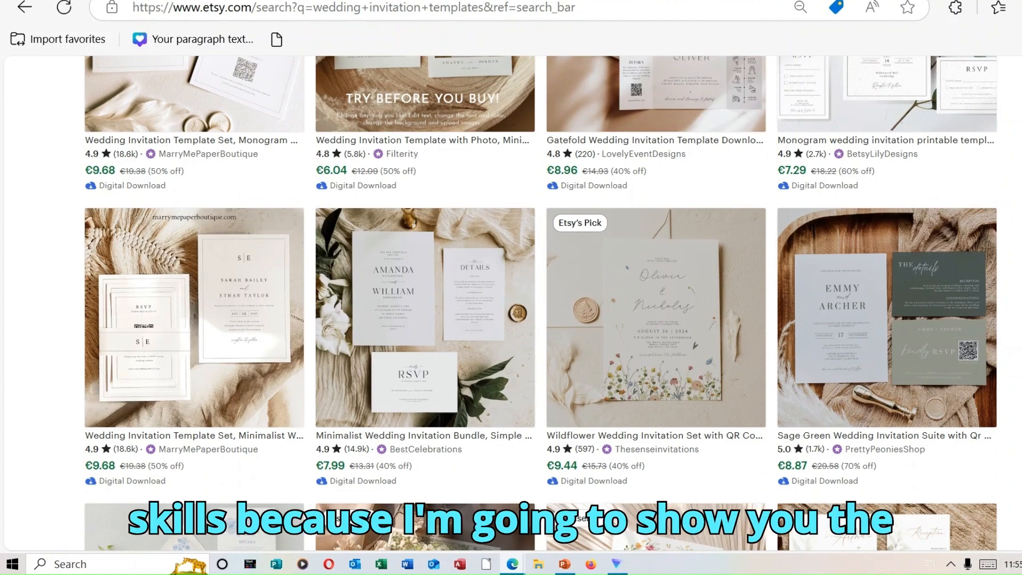
scroll(541, 303, down, 7)
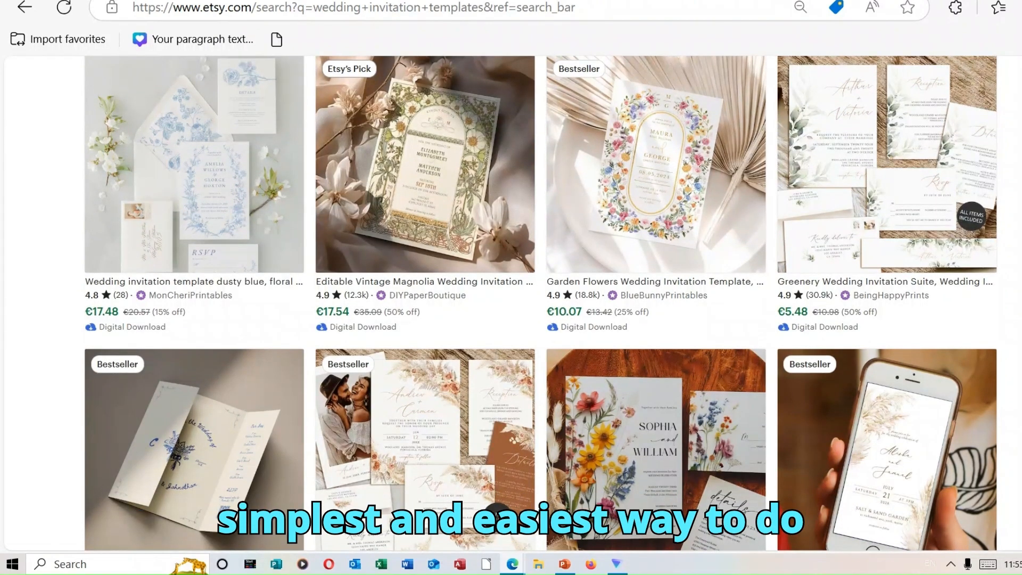
scroll(541, 303, down, 8)
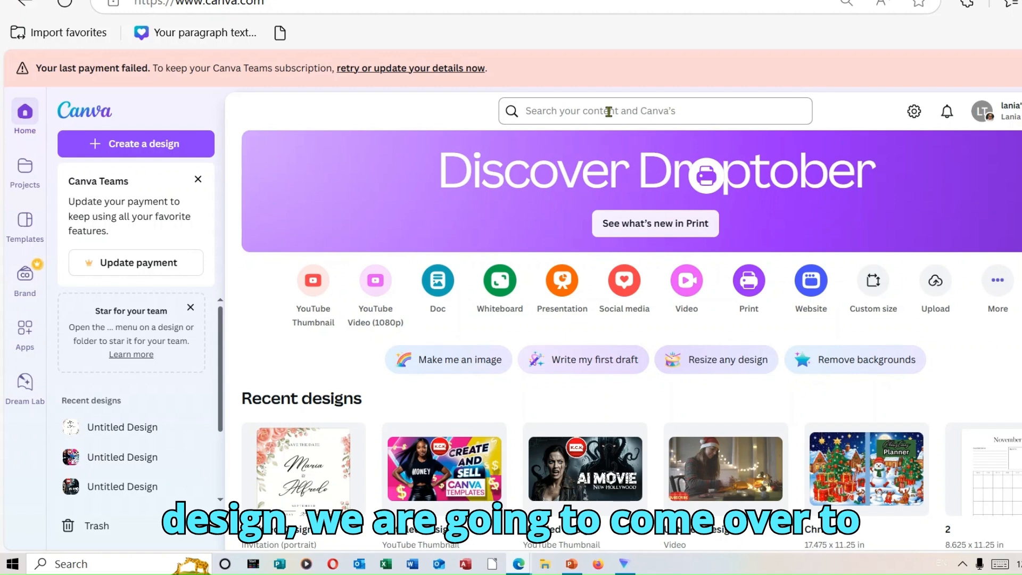
Switch to Canva, search for "wedding invitation" and create a blank invitation design from the results.
click(636, 110)
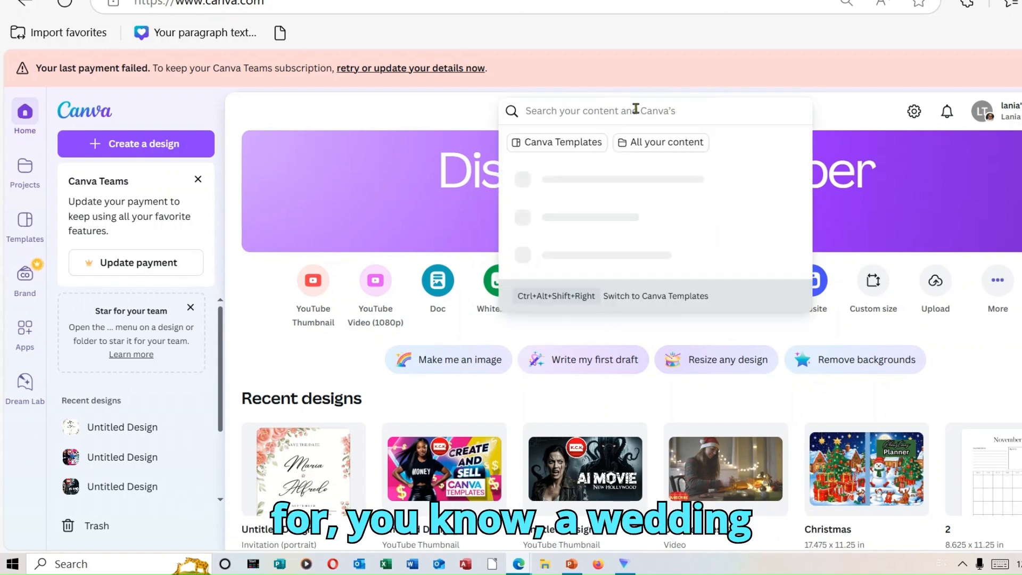
text(w)
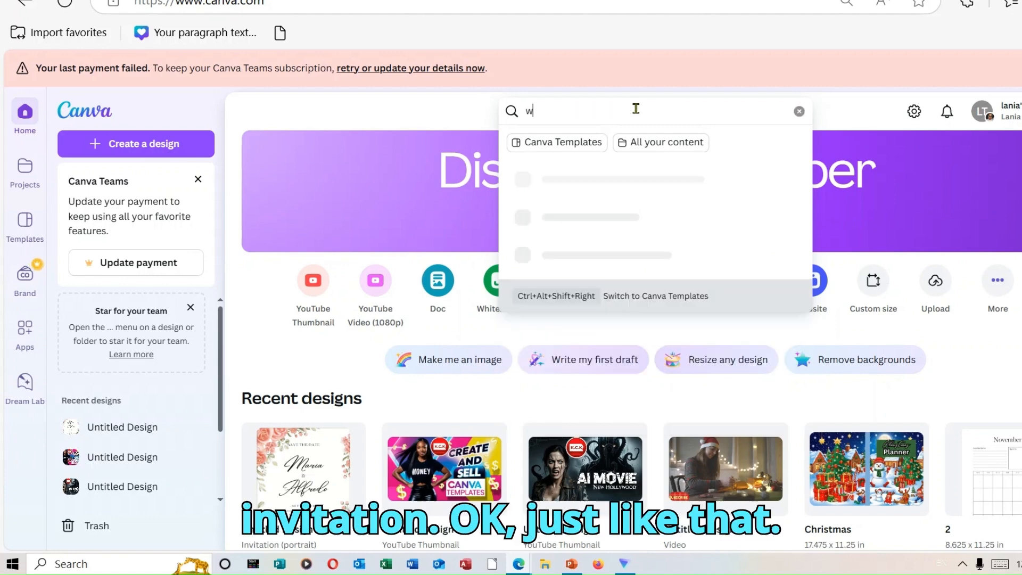
text(eddi)
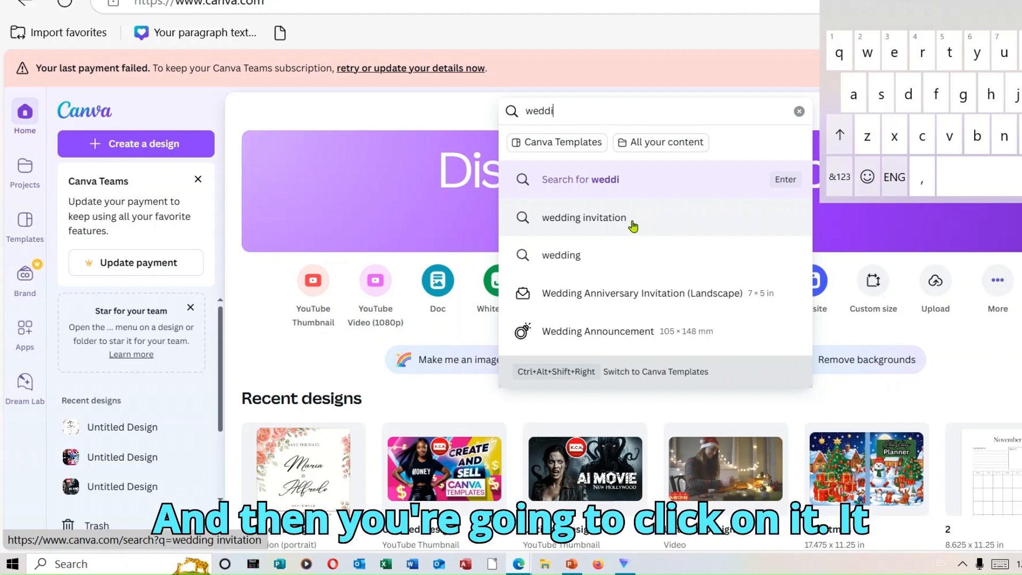
click(655, 226)
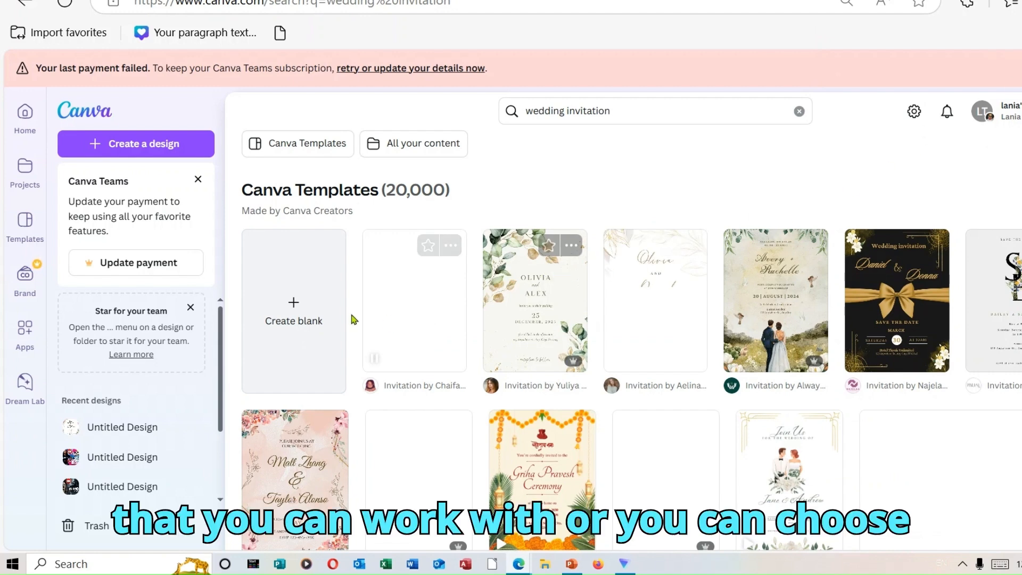
click(299, 313)
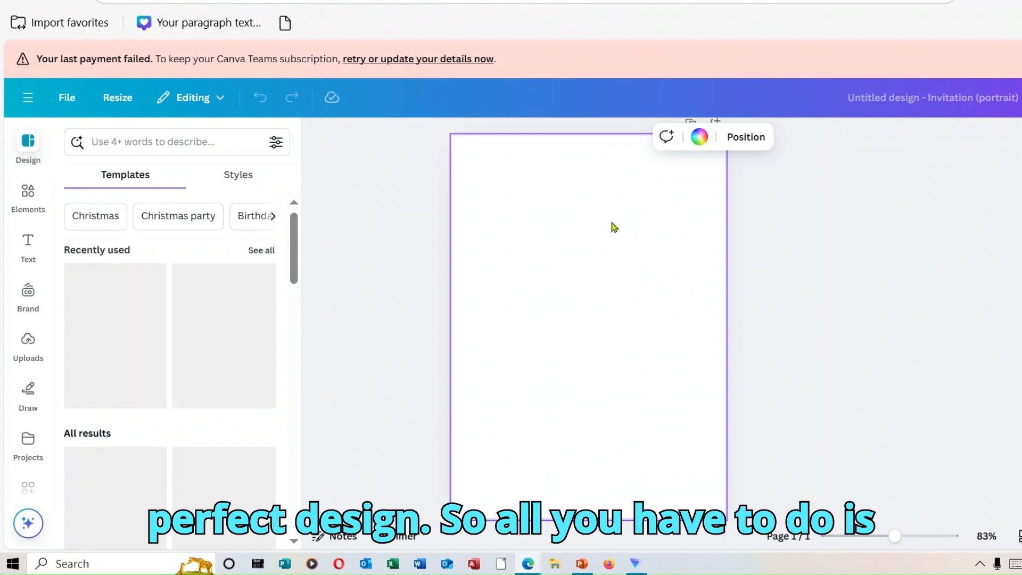
Search the design templates for "Wedding Invitations" and look through the available layouts.
click(160, 141)
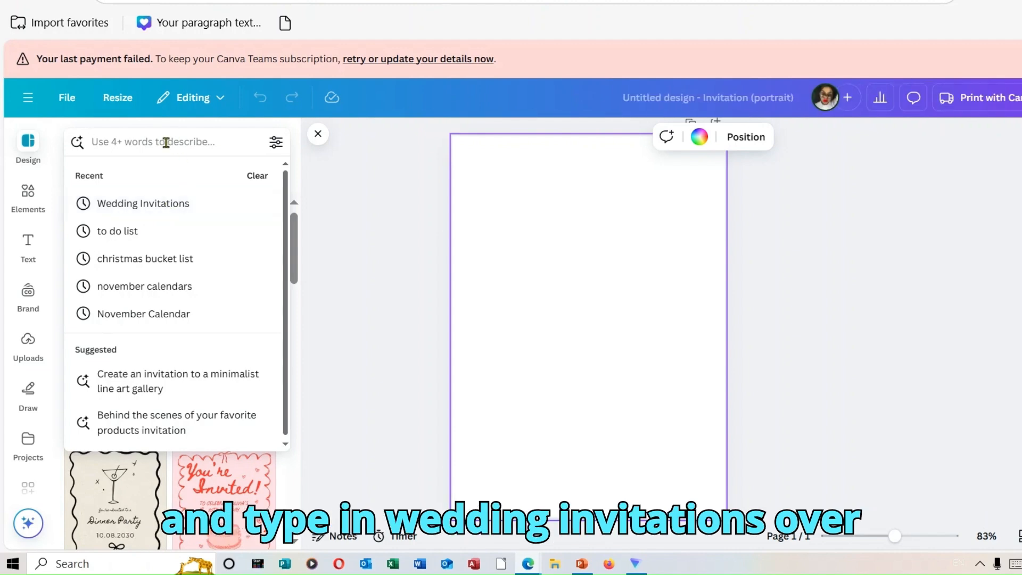
click(176, 202)
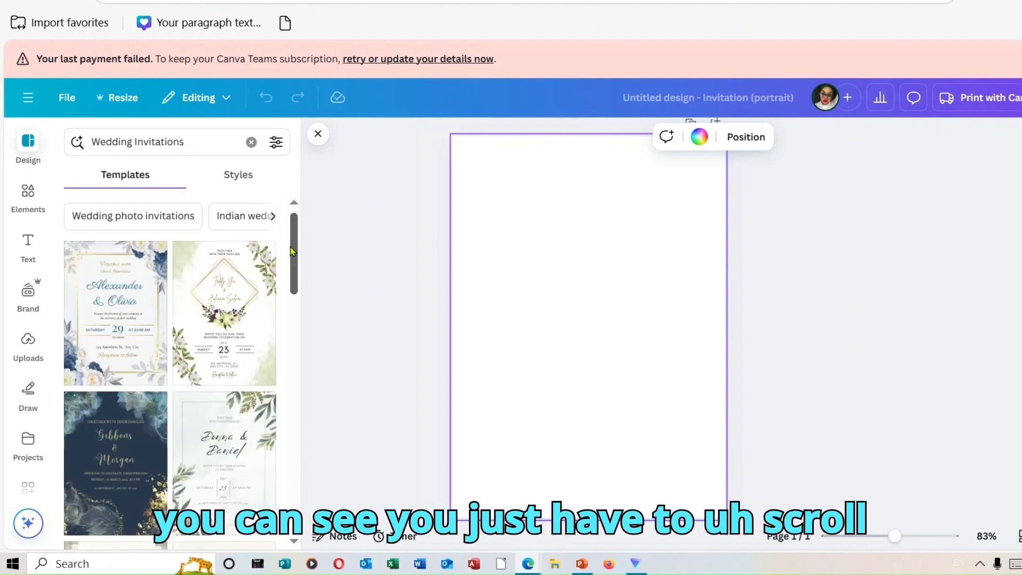
scroll(292, 266, down, 1)
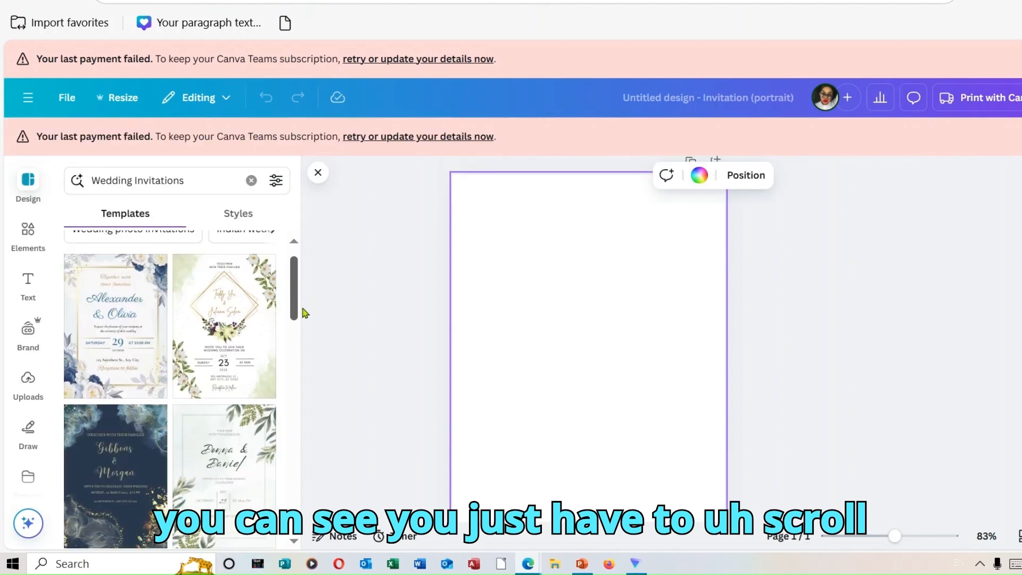
drag(297, 294, 320, 485)
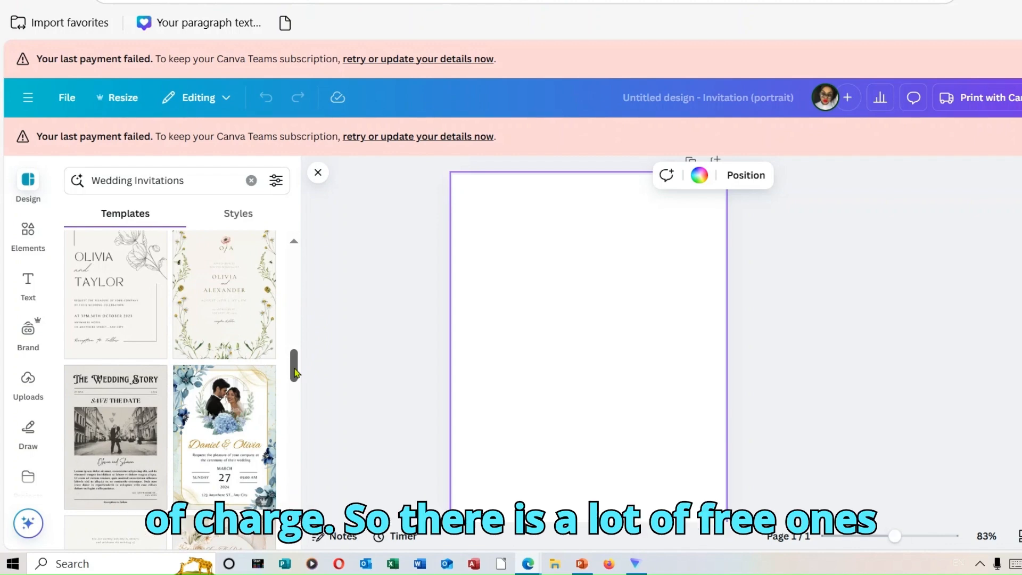
drag(295, 373, 305, 423)
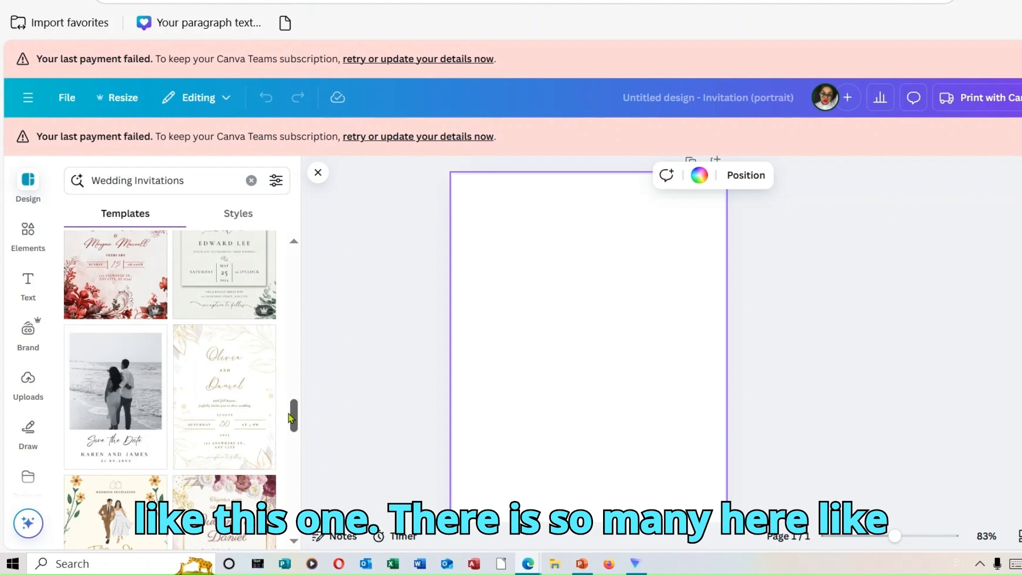
scroll(289, 414, down, 5)
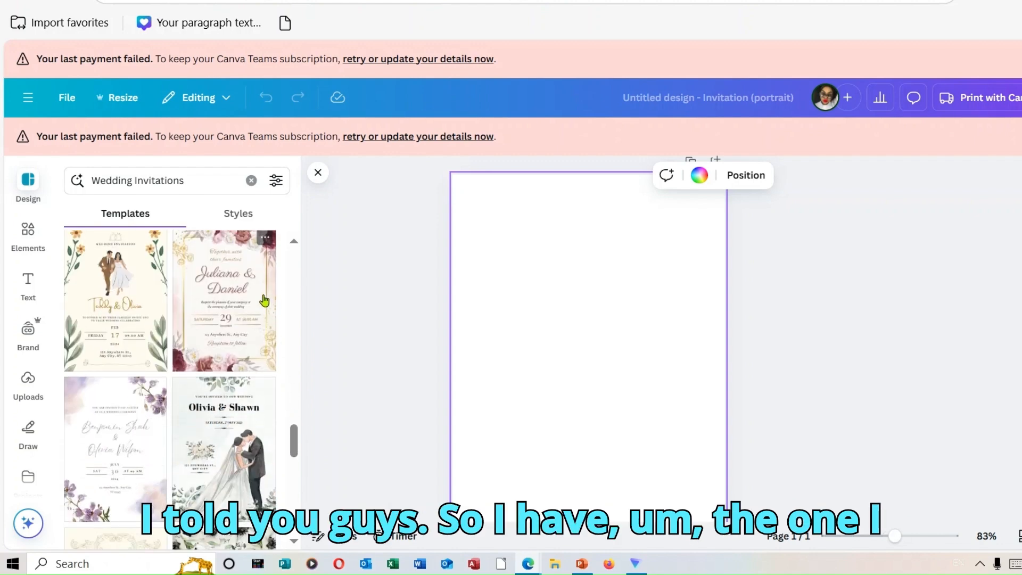
Clear the template search and apply the recently used Green Elegant Wedding Invitation template to the page.
click(251, 181)
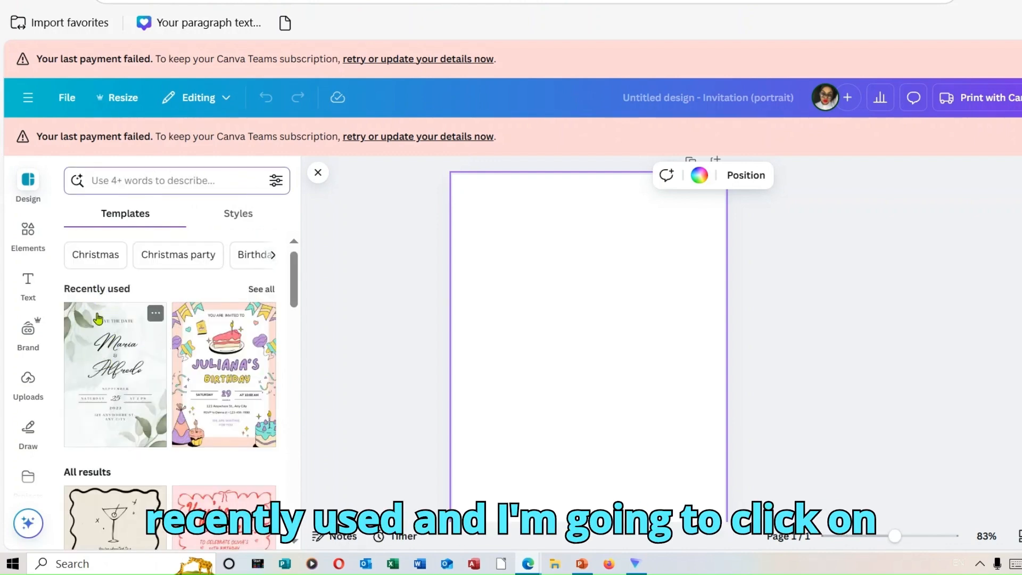
click(110, 359)
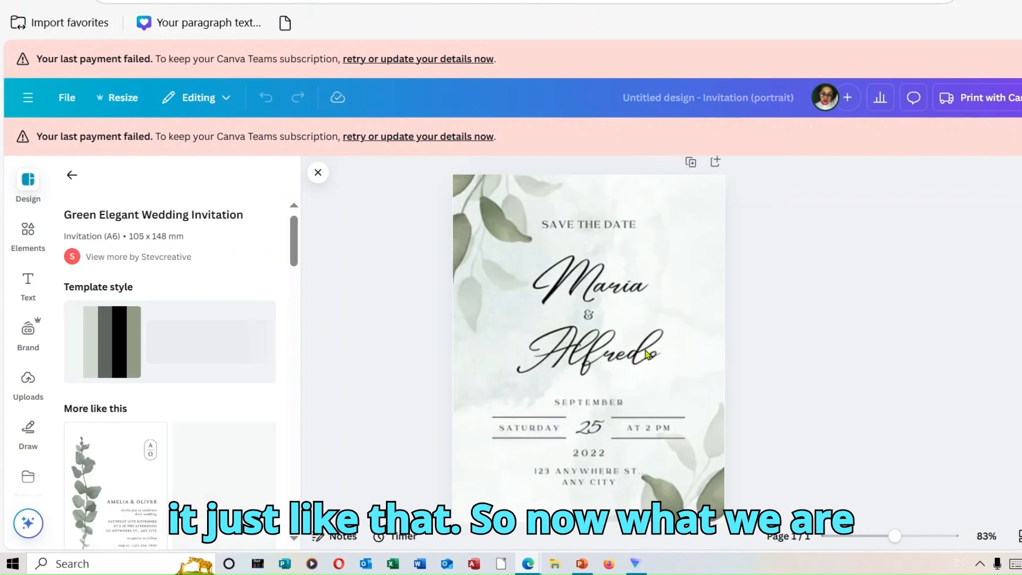
click(637, 257)
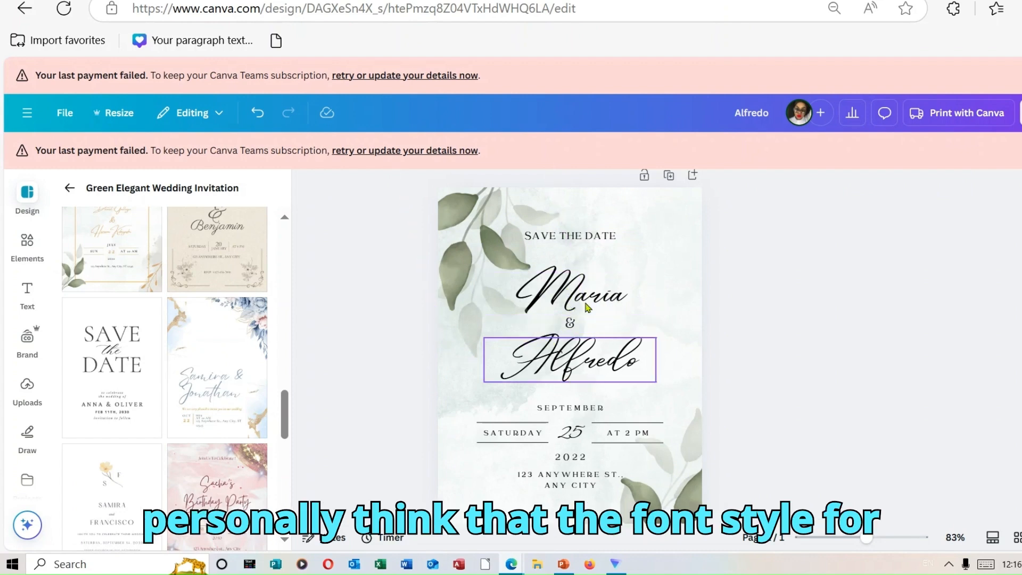
Replace the first name above the ampersand on the invitation with the new bride's first name.
click(628, 301)
double_click(626, 297)
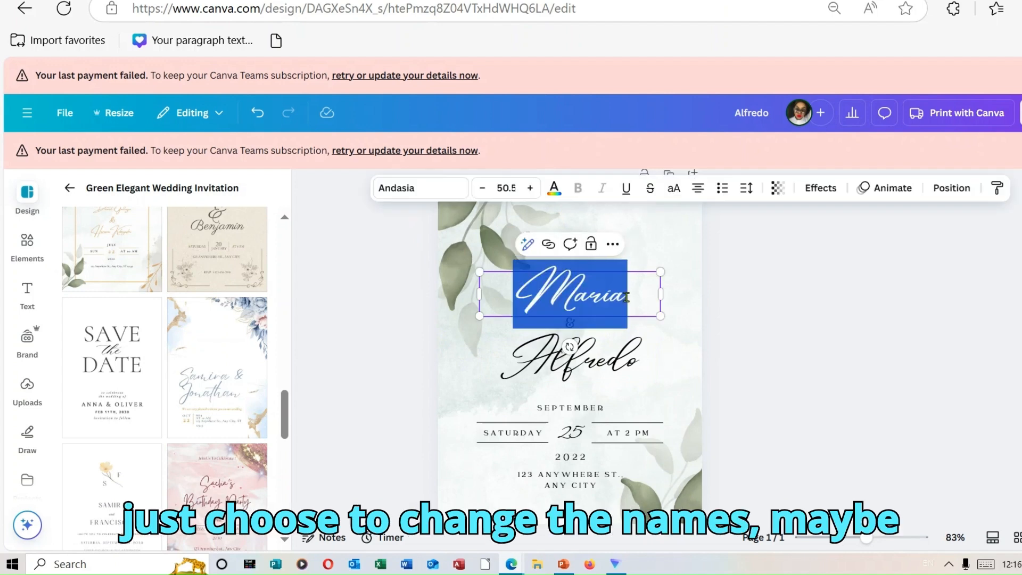
key(BackSpace)
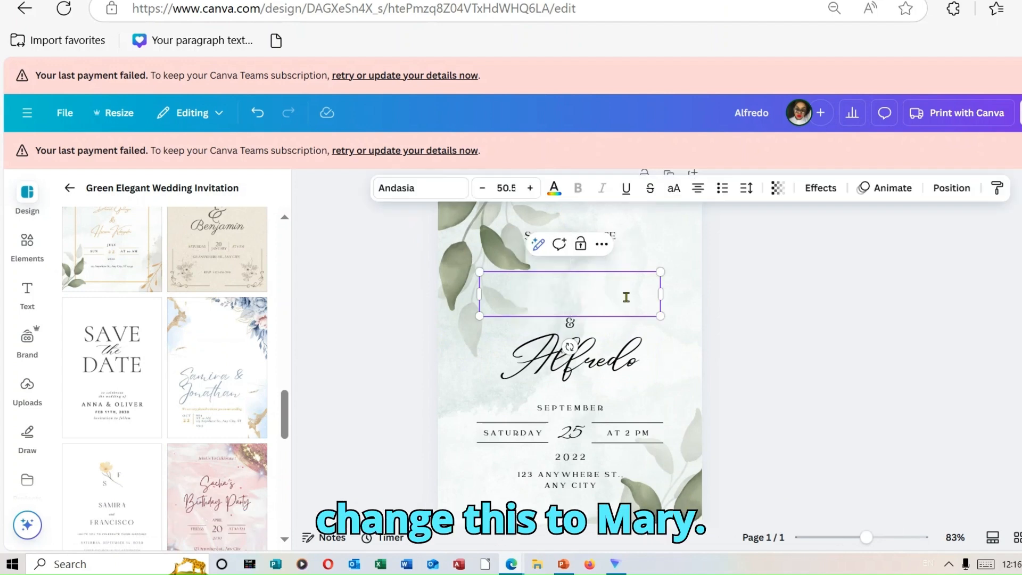
text(Mary)
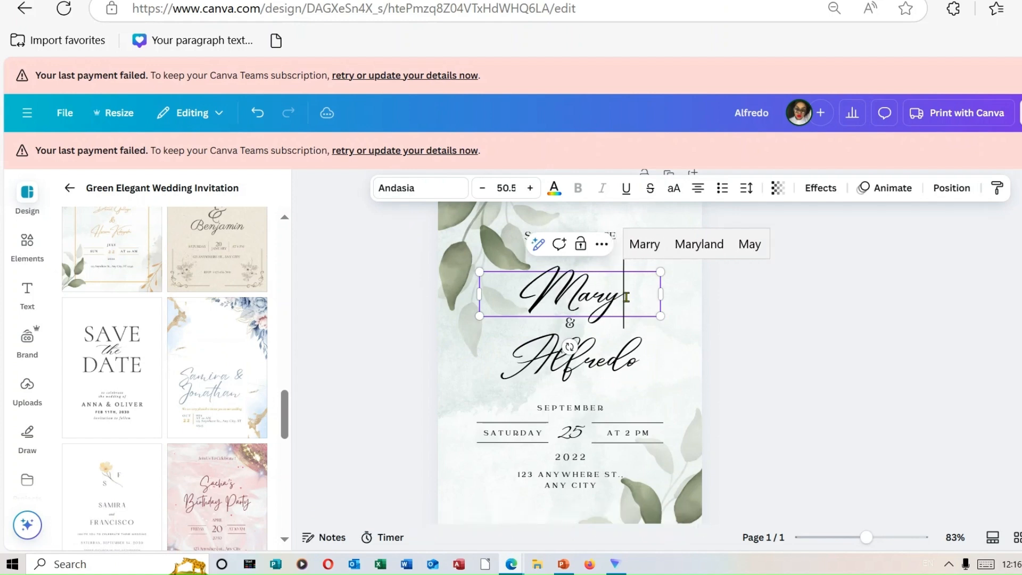
Replace the name below the ampersand on the invitation with the new groom's first name.
click(628, 369)
double_click(628, 369)
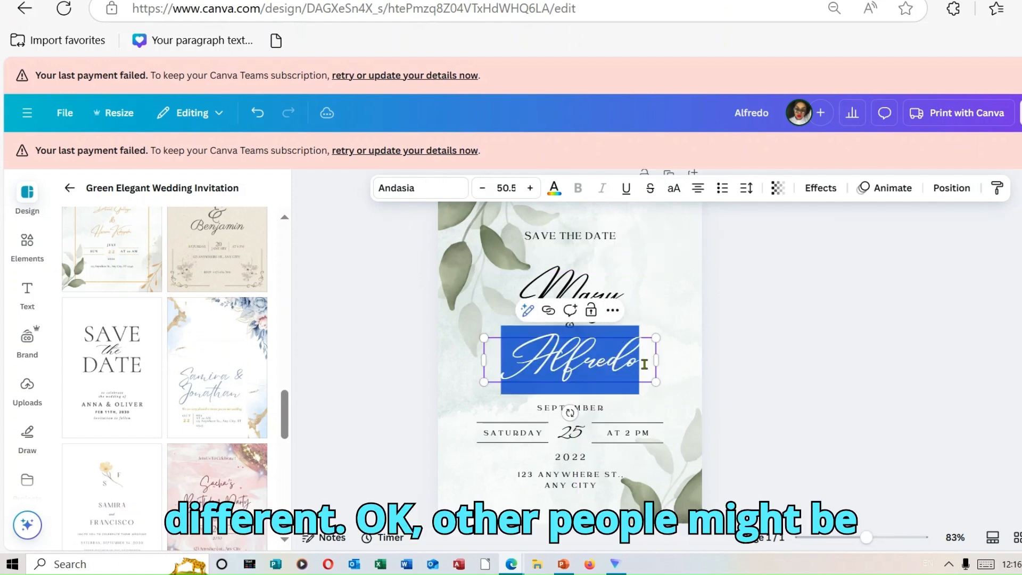
text(Joh)
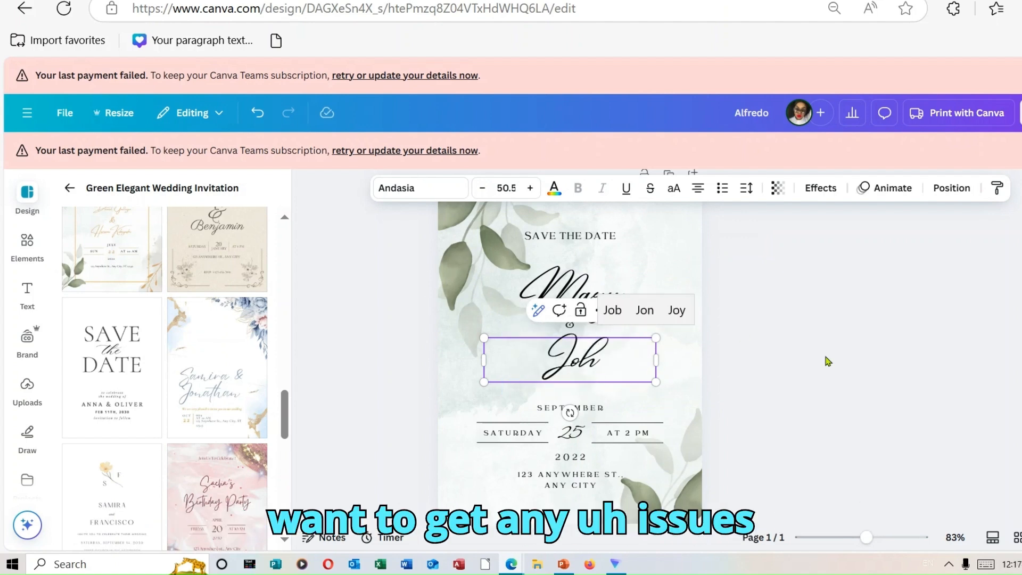
click(985, 563)
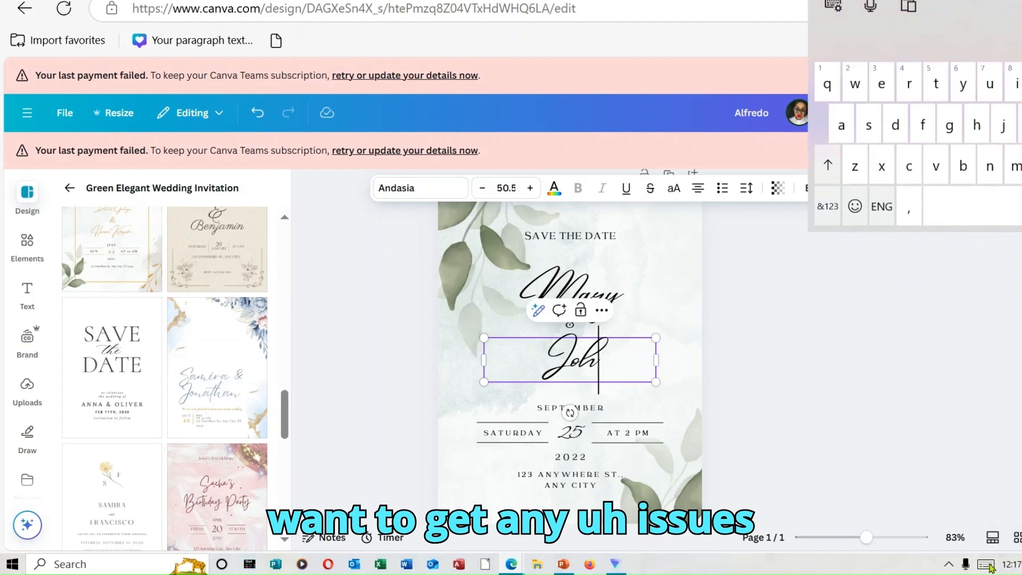
click(989, 142)
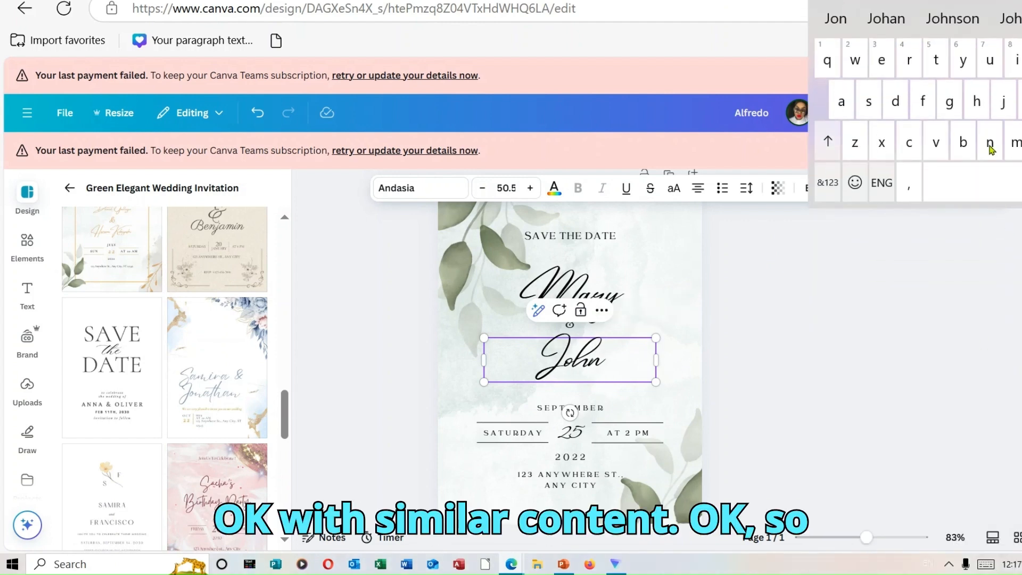
click(878, 393)
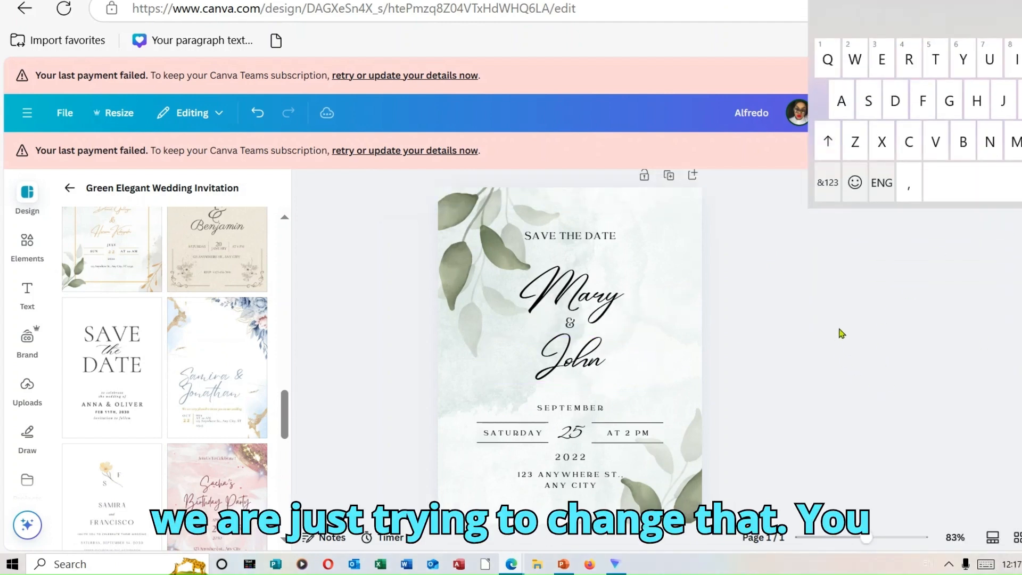
Review the font choices for the bride's name on the invitation without changing the font.
click(605, 307)
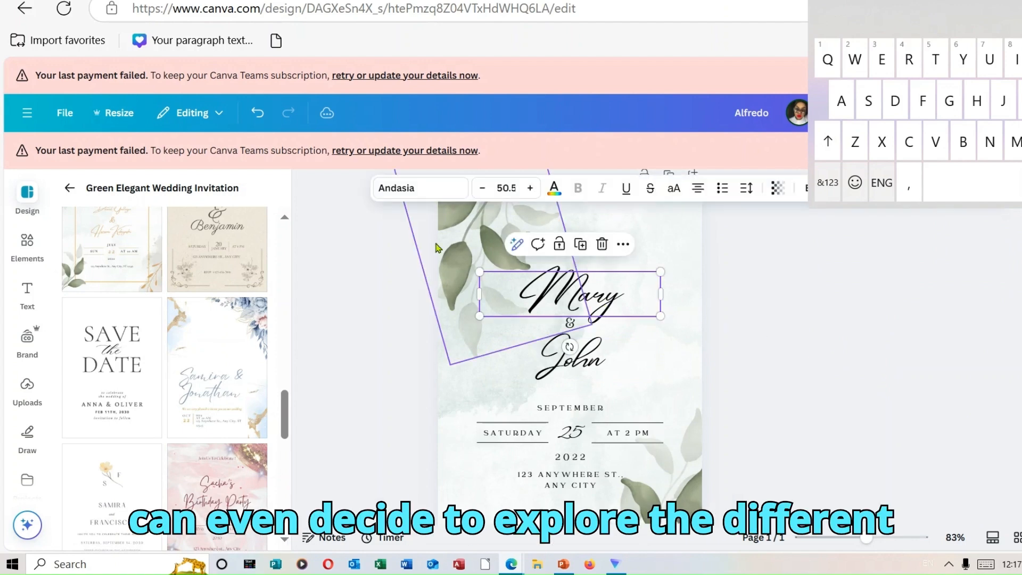
click(409, 193)
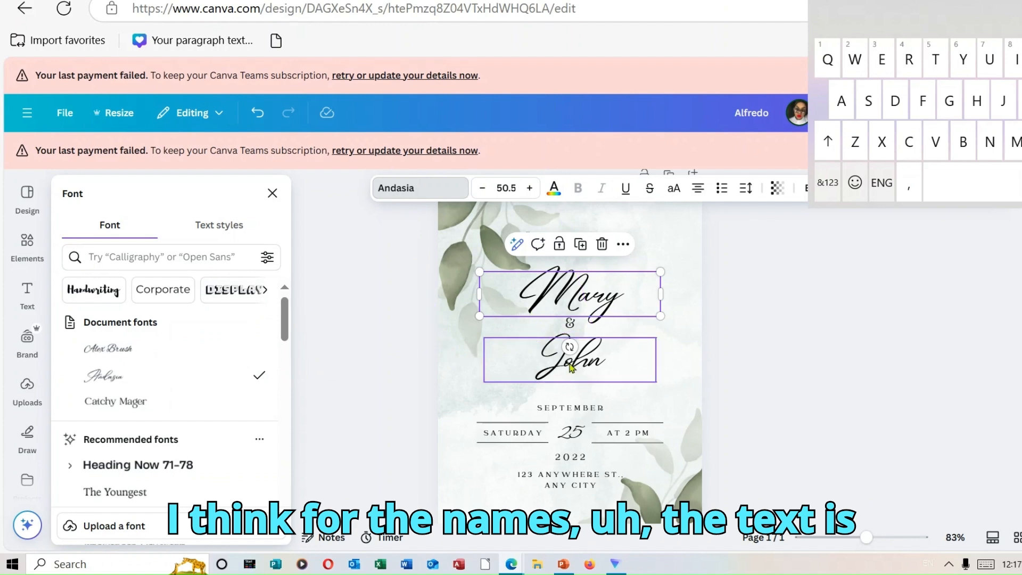
click(757, 336)
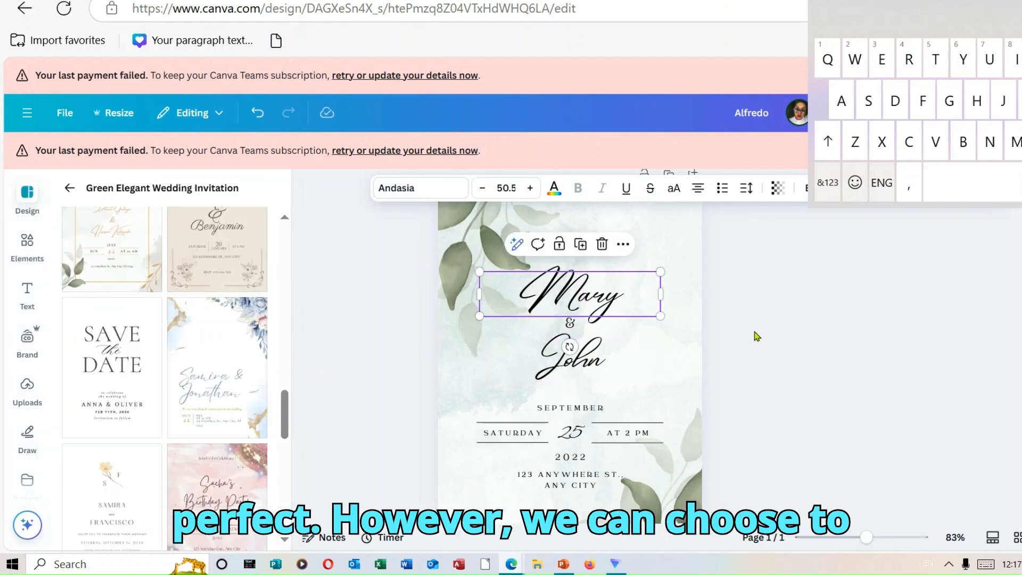
click(791, 274)
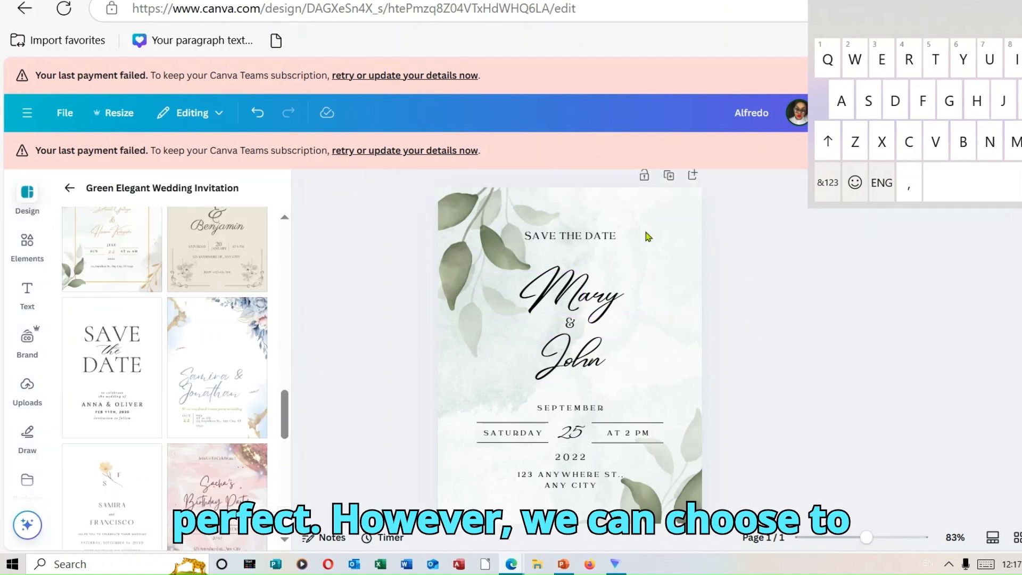
Try the Abril Fatface font on the SAVE THE DATE heading.
click(591, 236)
click(461, 189)
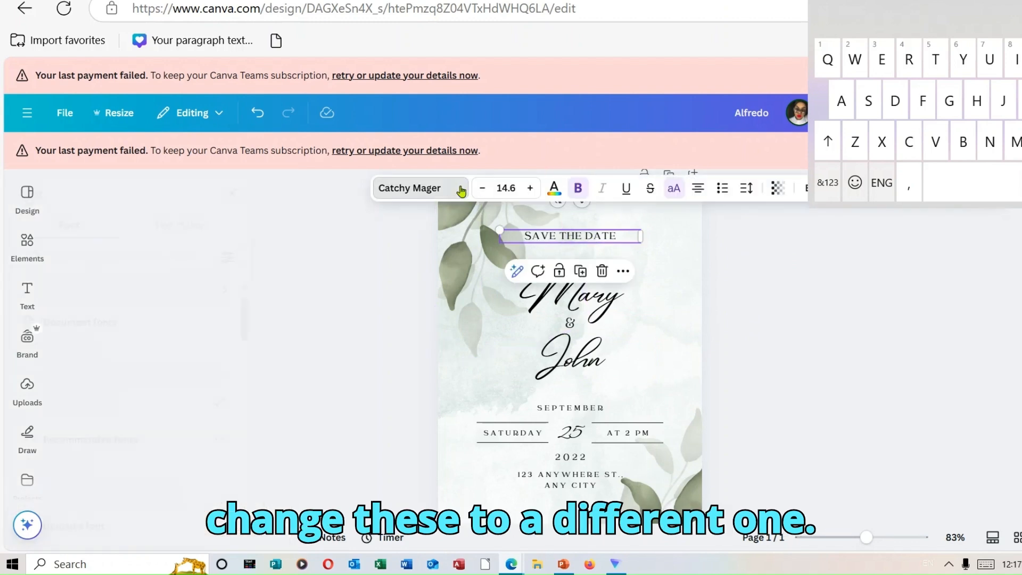
scroll(285, 357, down, 5)
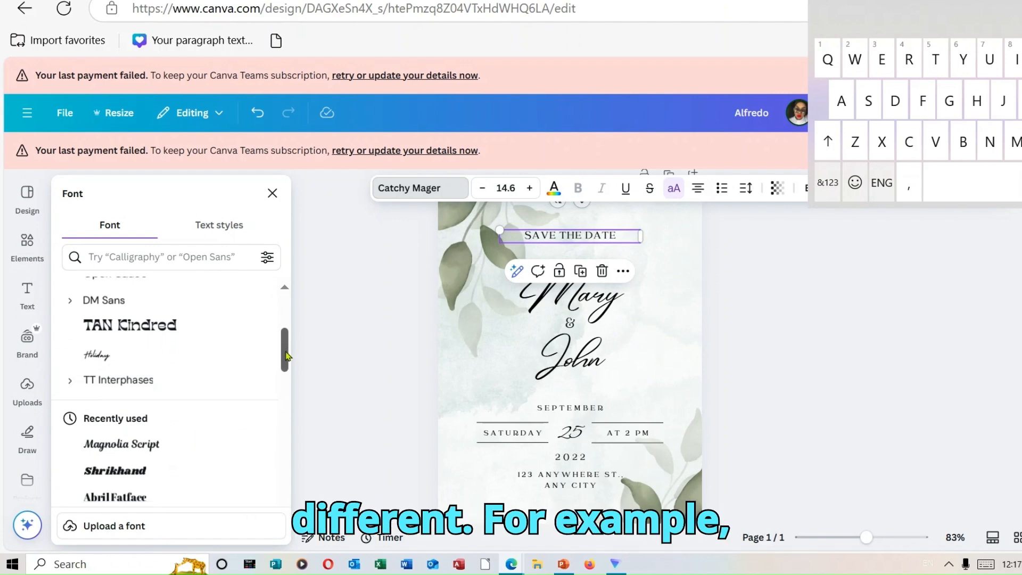
drag(286, 354, 286, 378)
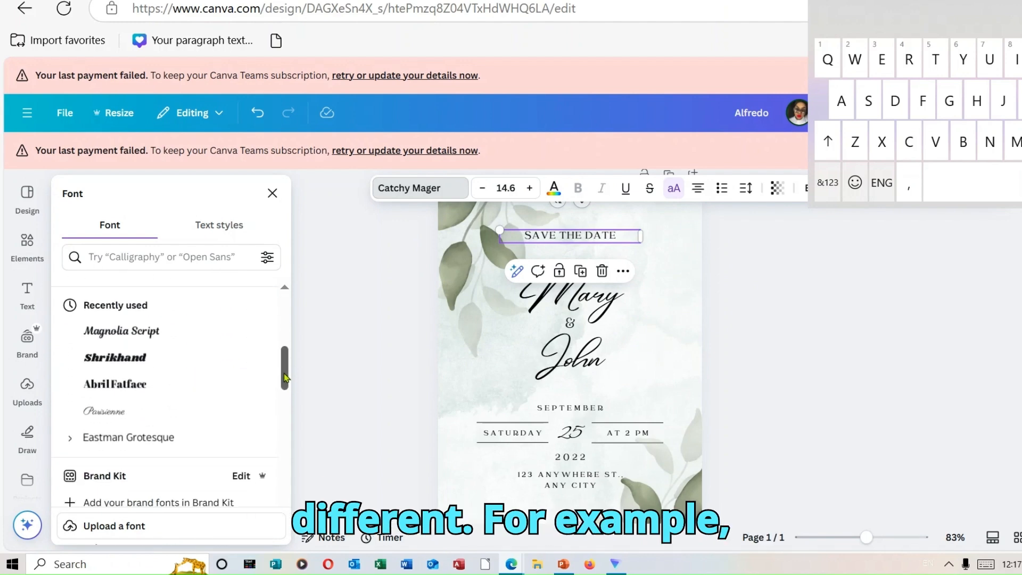
click(174, 392)
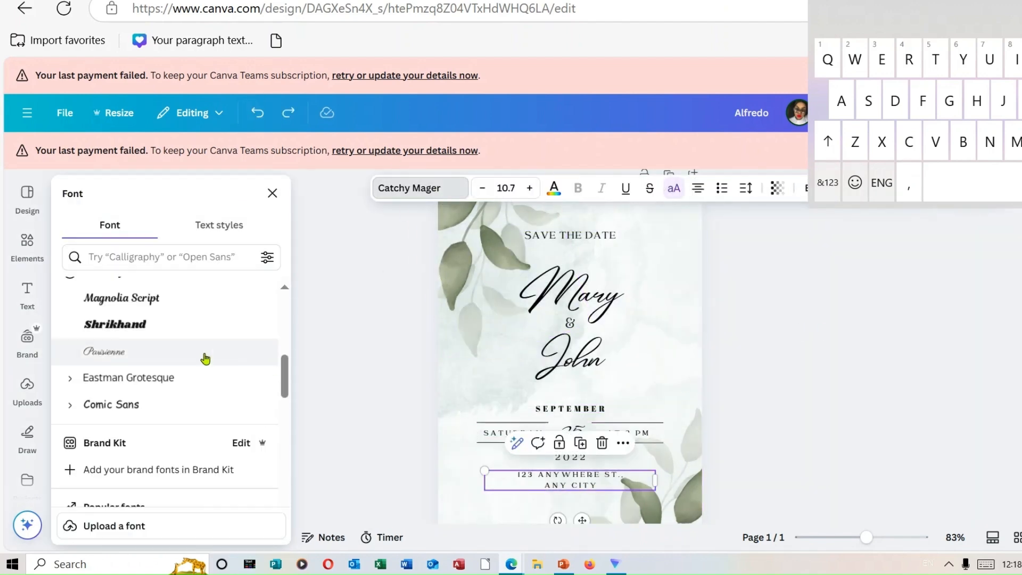
Set the font of the two-line venue address near the foot of the invitation to Montserrat.
scroll(160, 379, down, 3)
click(160, 380)
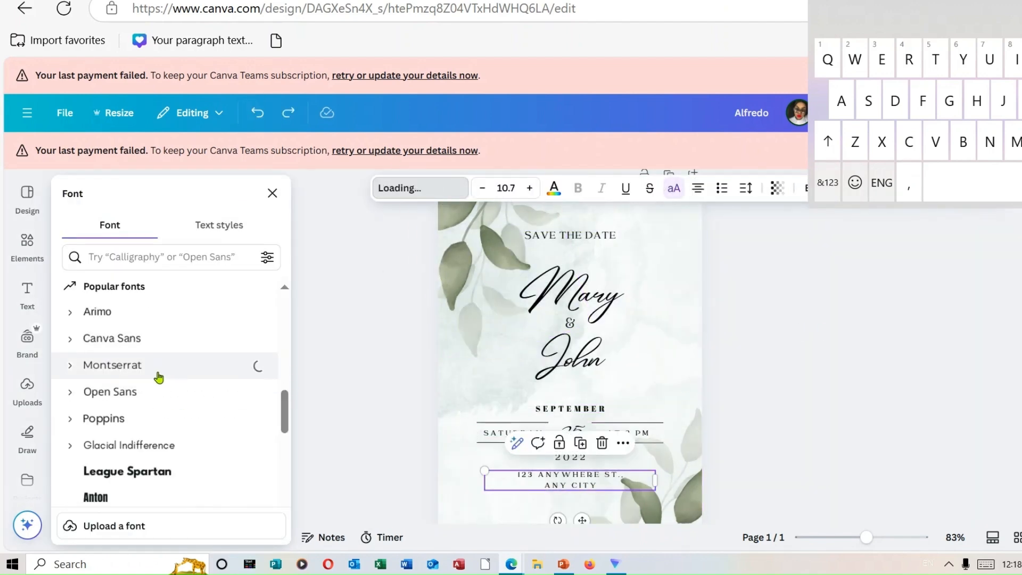
click(619, 435)
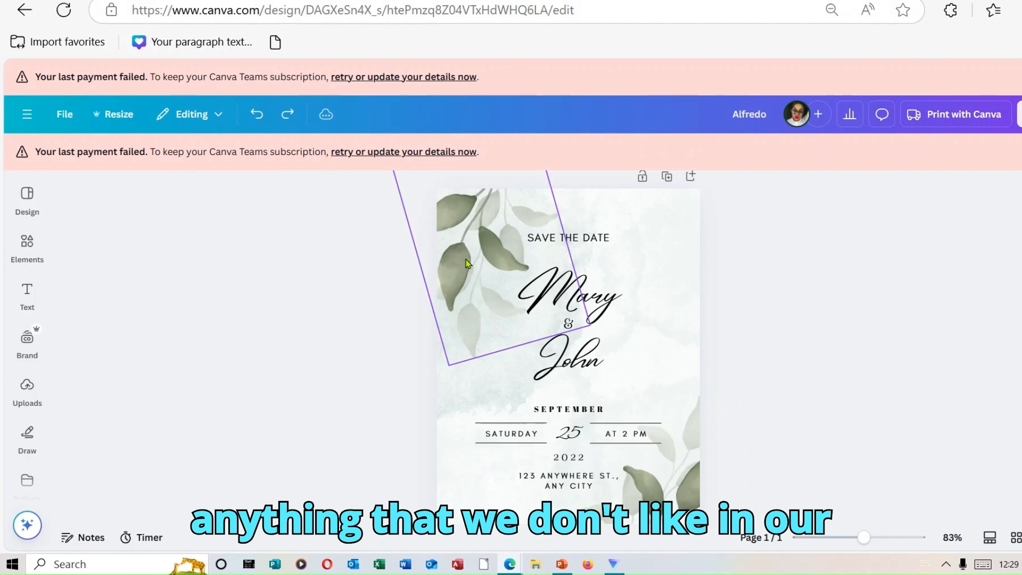
Delete both green leaf graphics and the watercolour background image from the invitation.
click(490, 243)
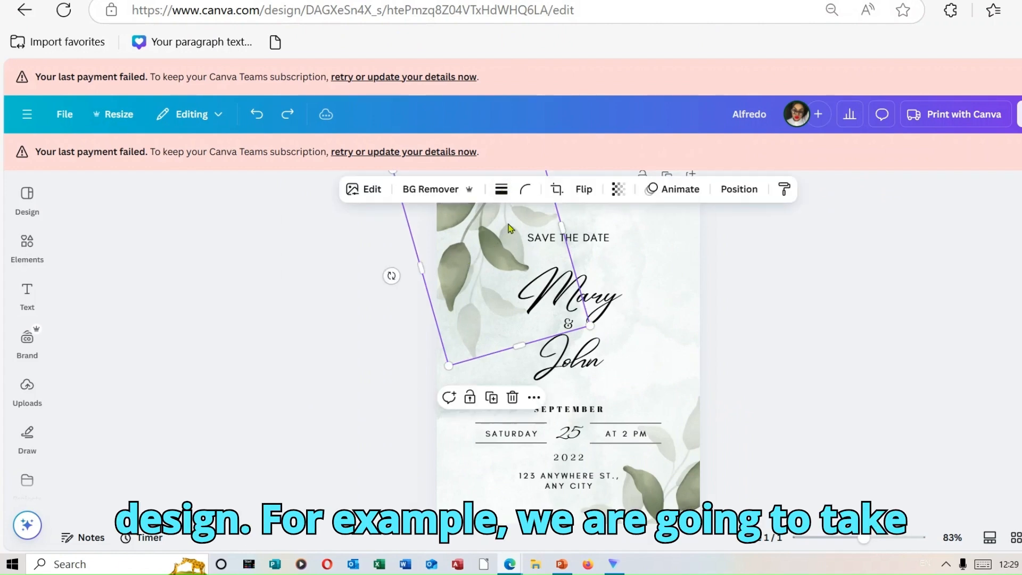
click(514, 403)
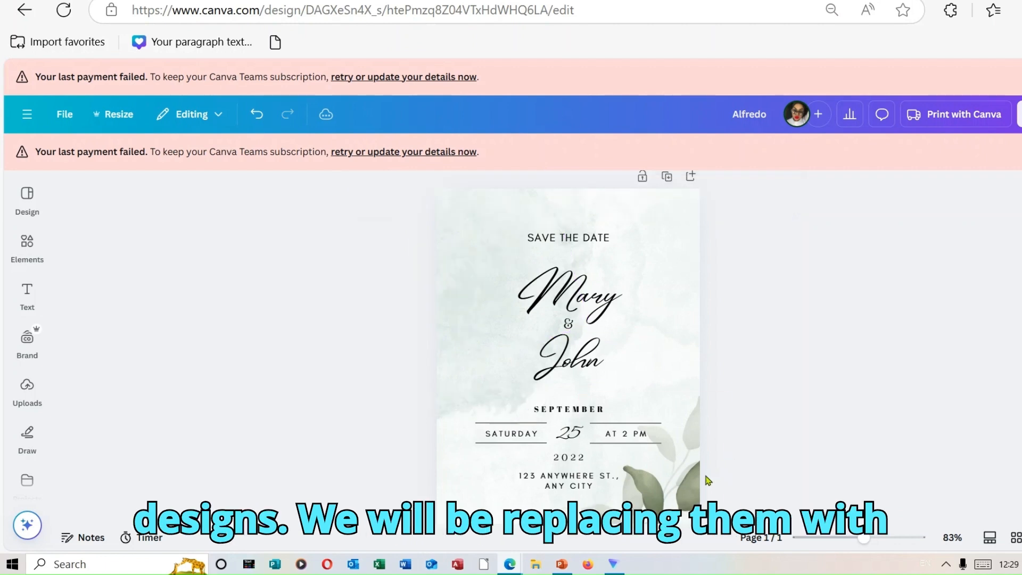
click(672, 478)
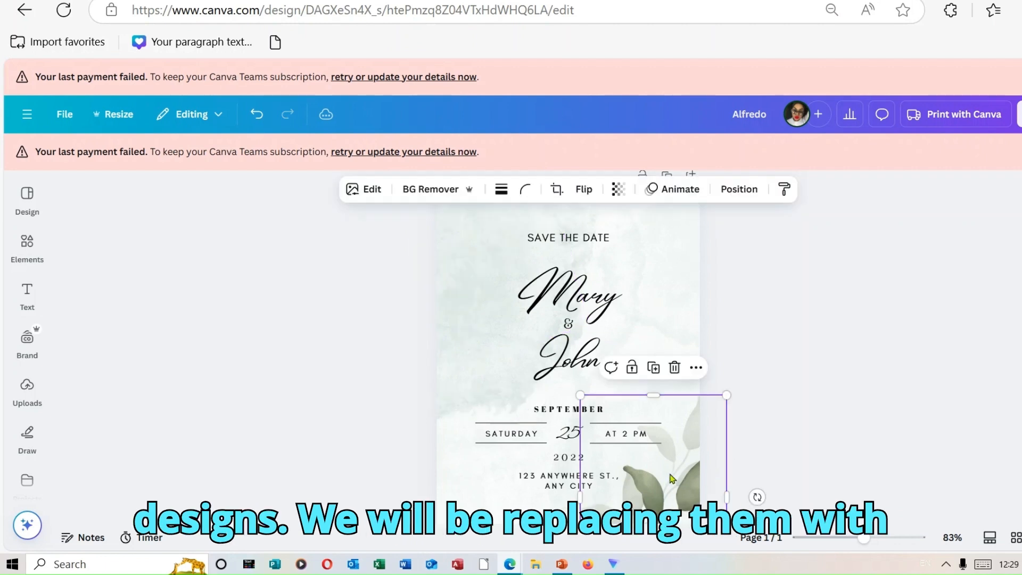
click(673, 367)
click(671, 261)
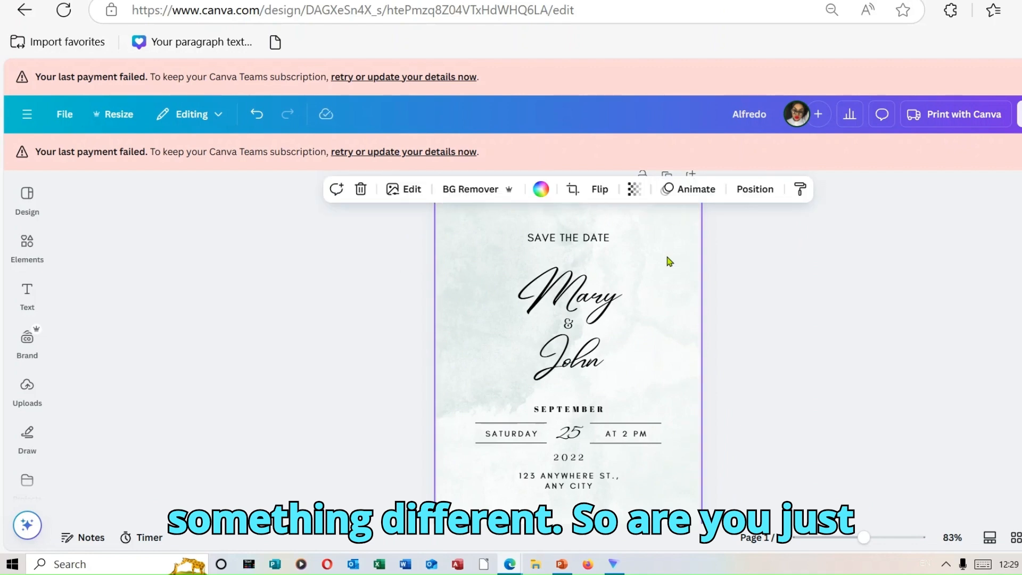
click(361, 189)
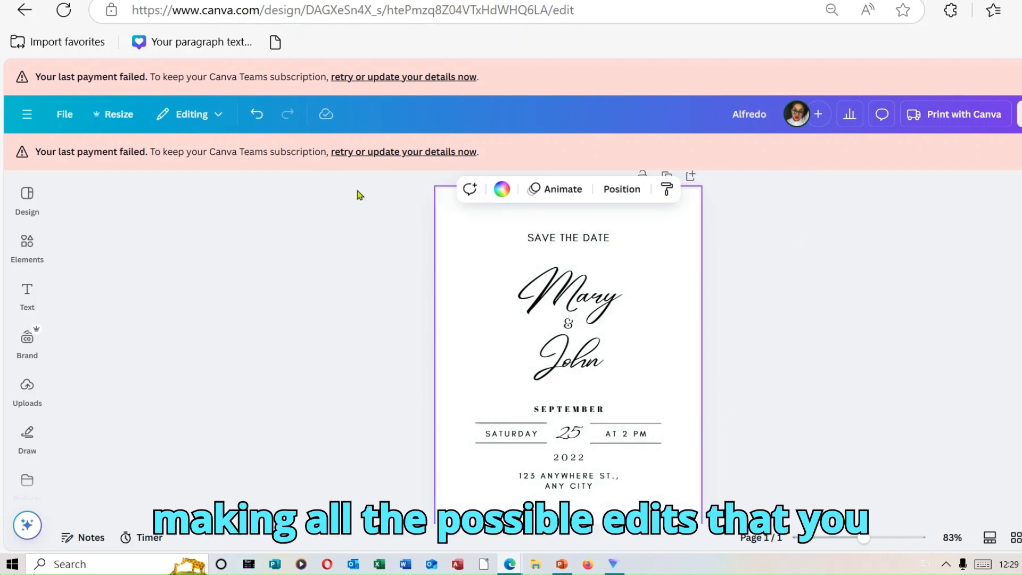
Change the year below the date line on the invitation to 2025.
click(589, 463)
click(588, 459)
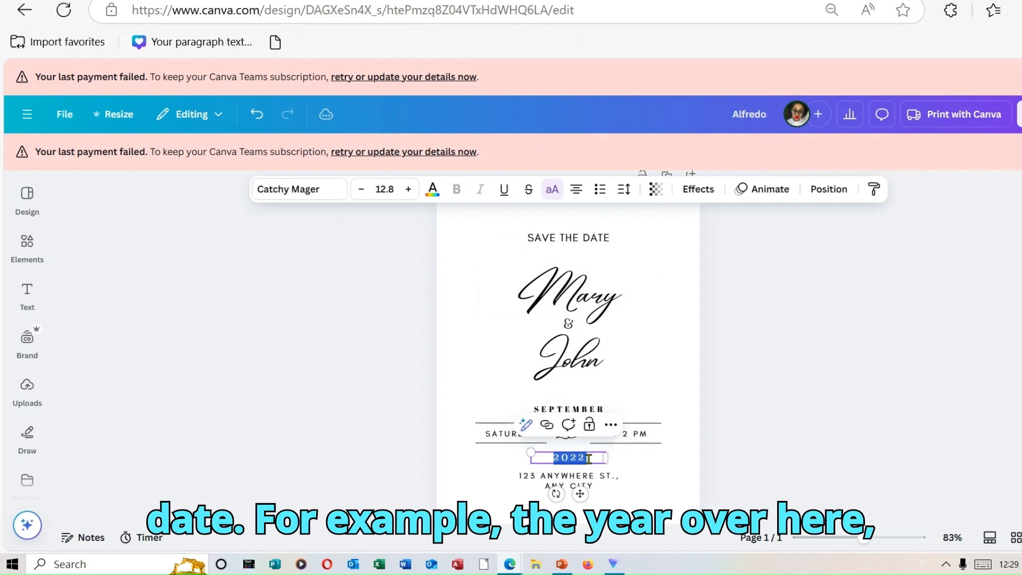
click(589, 459)
key(BackSpace)
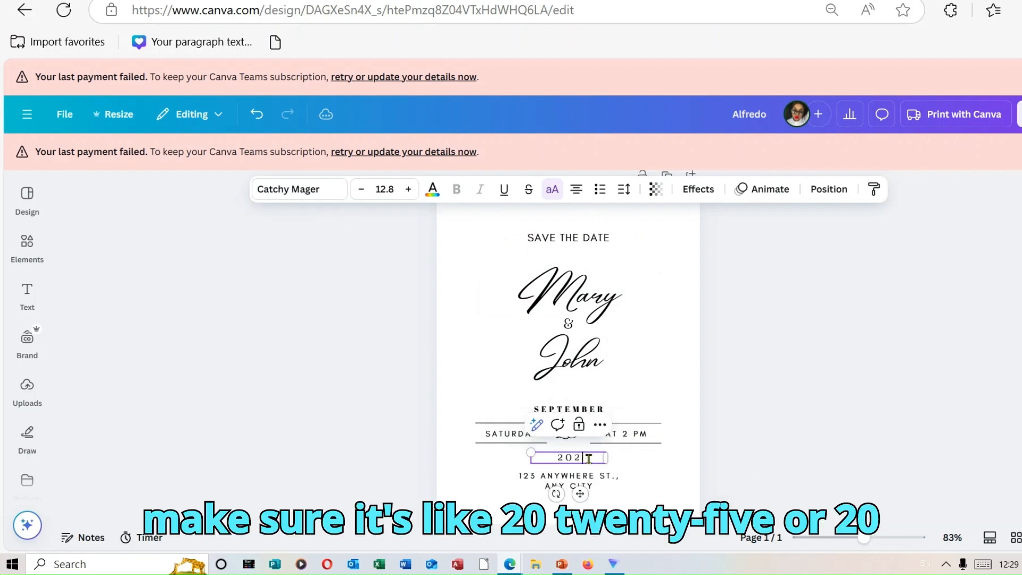
text(5)
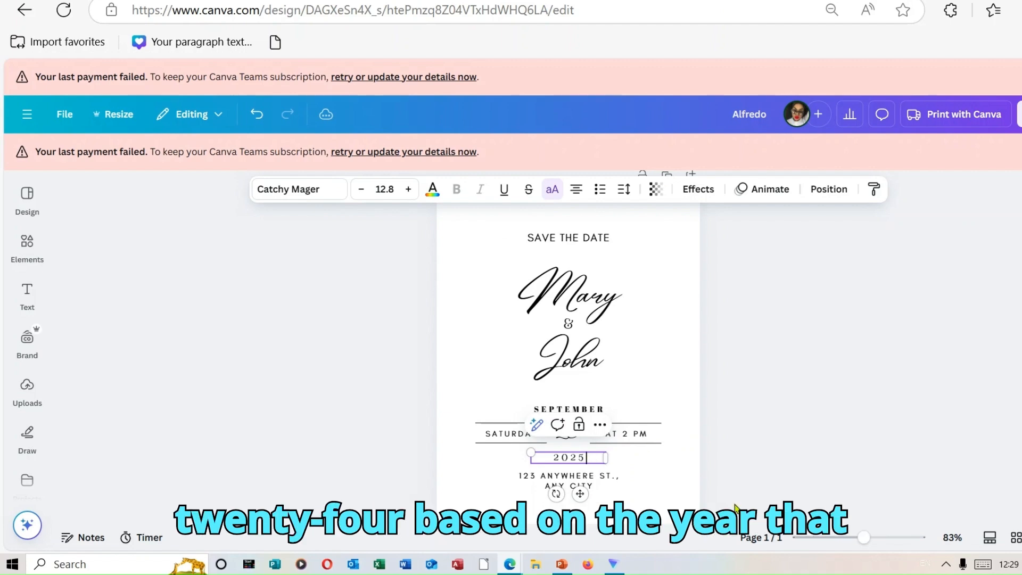
click(766, 437)
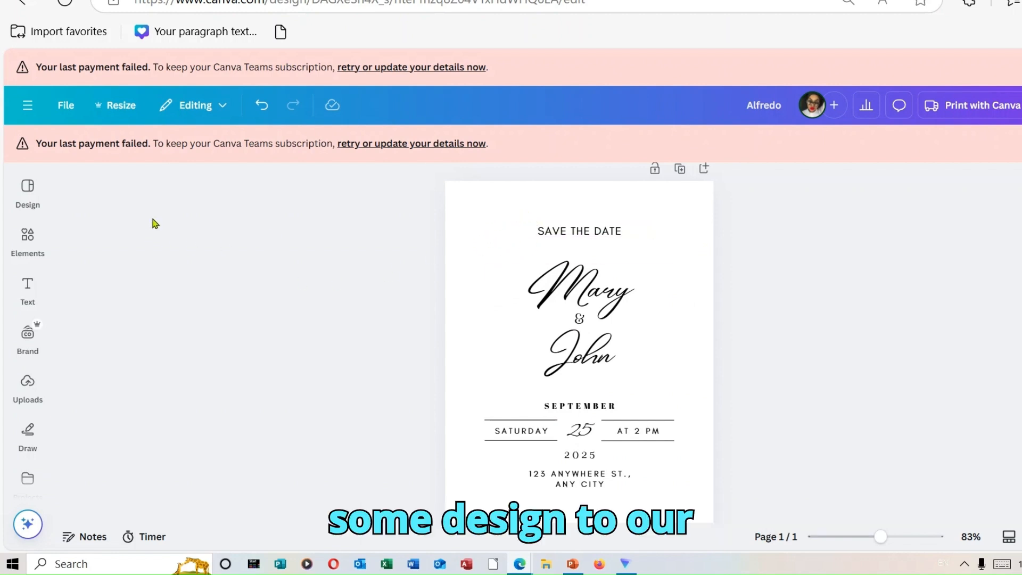
Search the elements for "rose gold background", examine the graphics it offers, and clear the search.
click(31, 236)
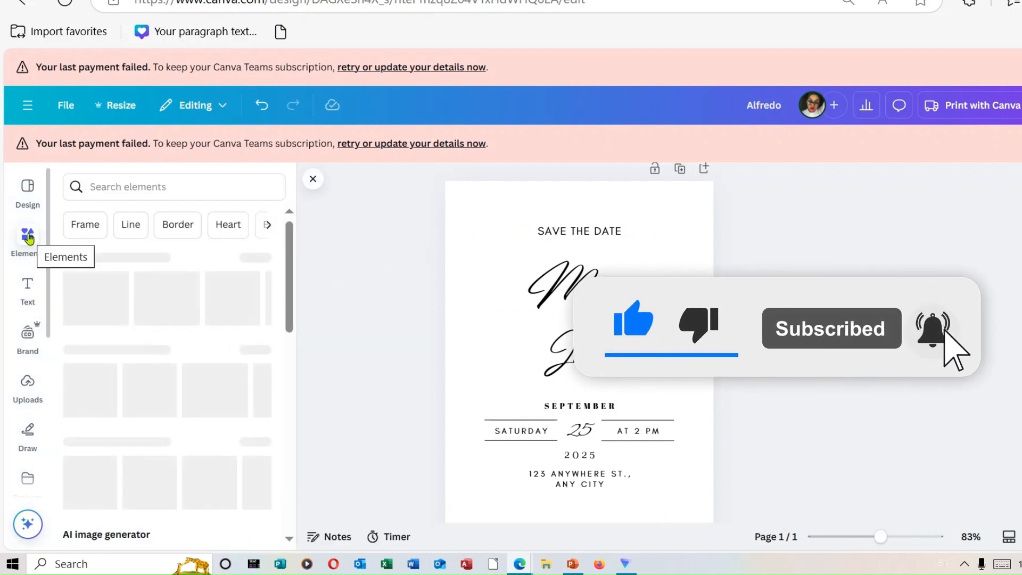
click(146, 188)
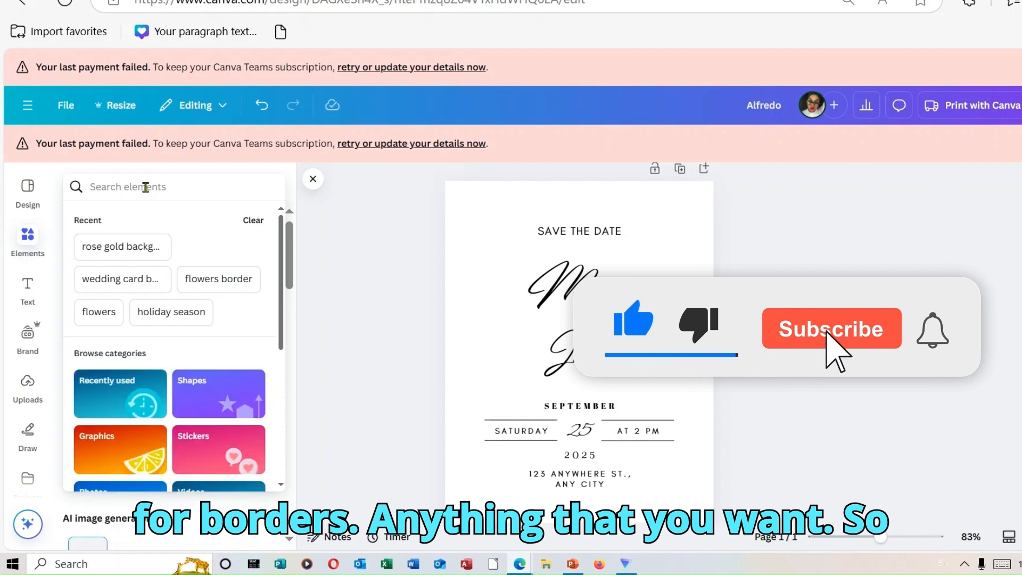
click(147, 242)
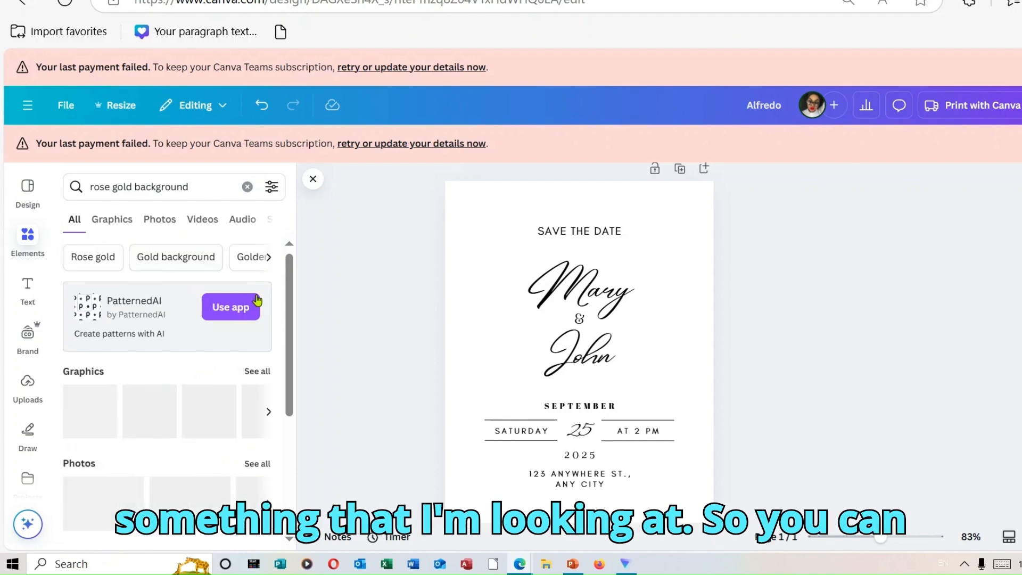
click(265, 372)
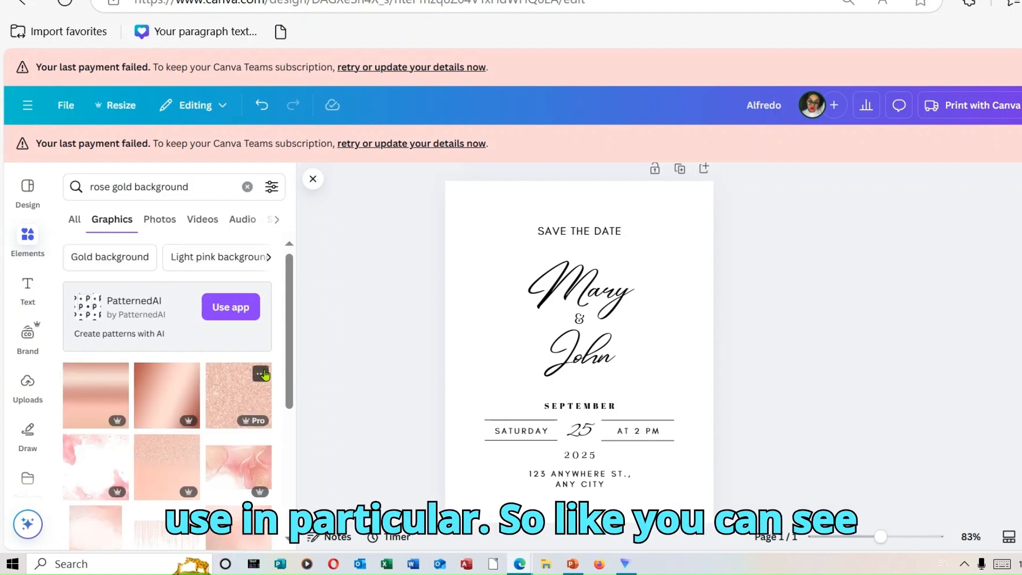
scroll(293, 394, down, 5)
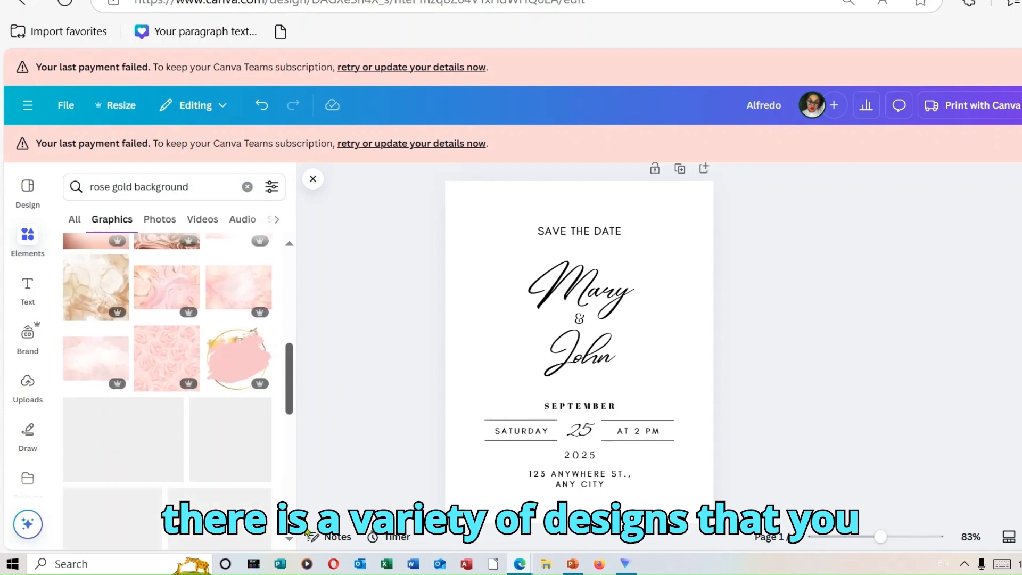
scroll(301, 447, up, 10)
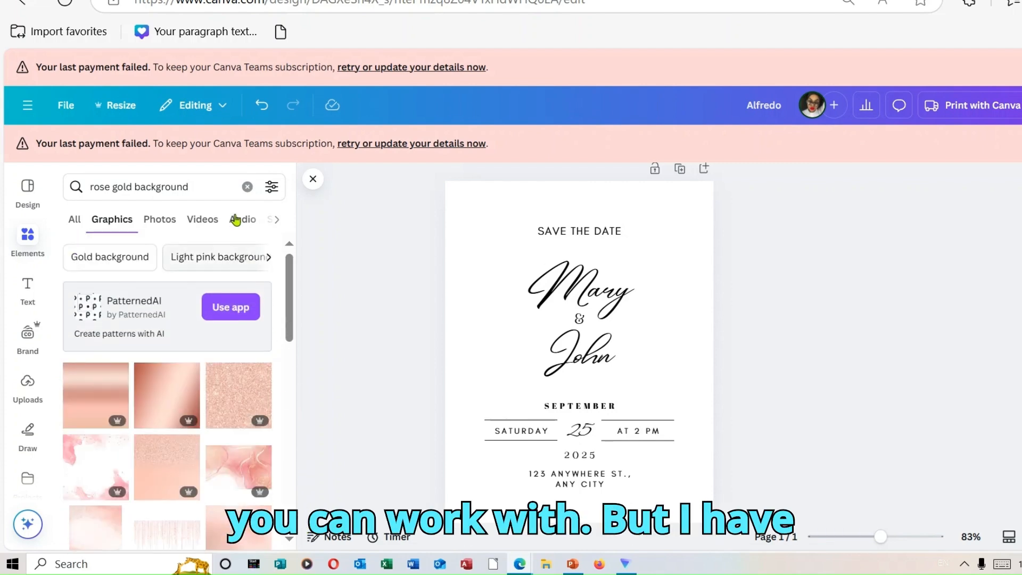
click(247, 188)
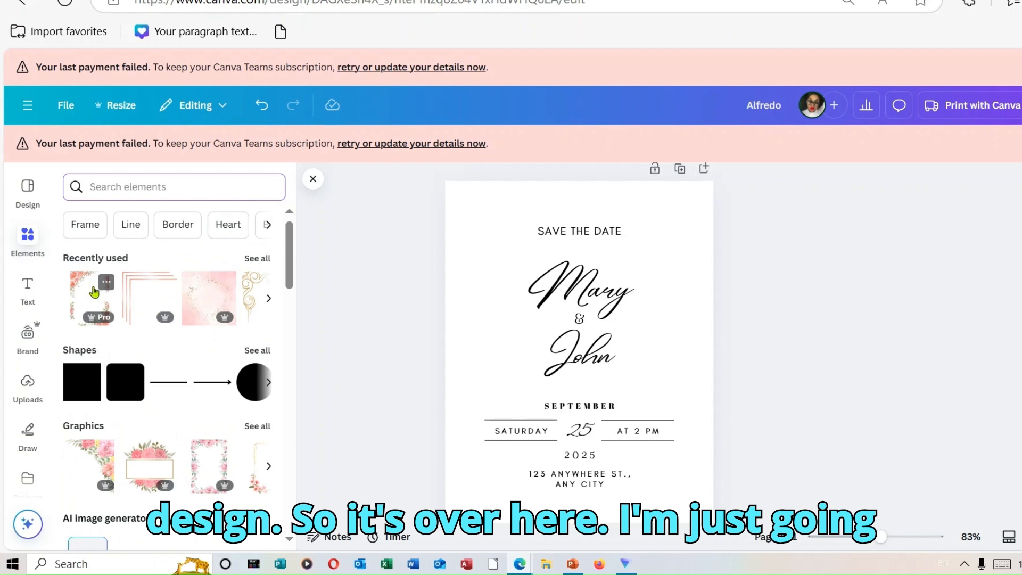
Try adding the recently used pink rose border as a free graphic, aligning it to the page corner and enlarging it to fit.
click(94, 294)
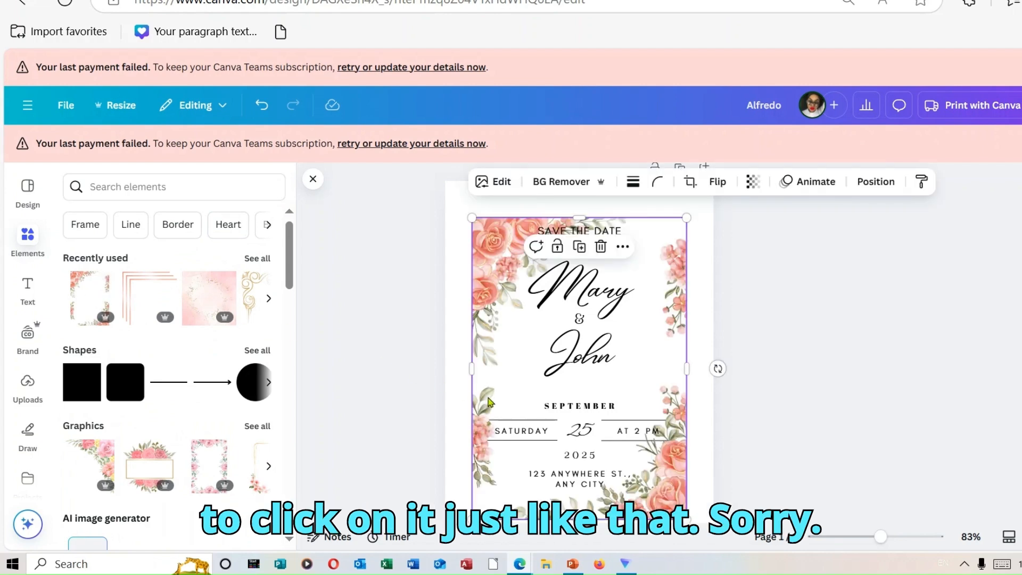
drag(499, 371, 494, 370)
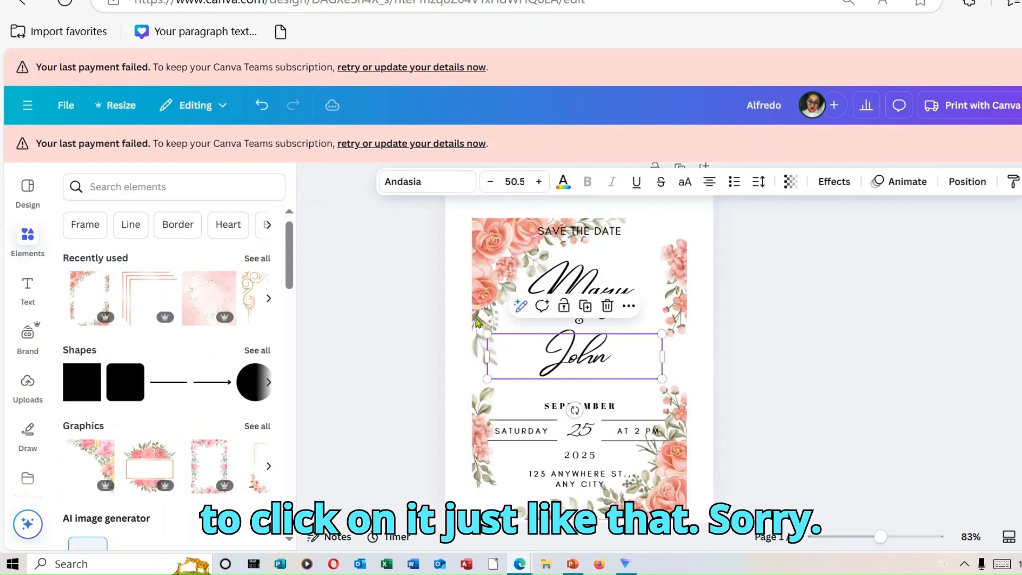
click(262, 106)
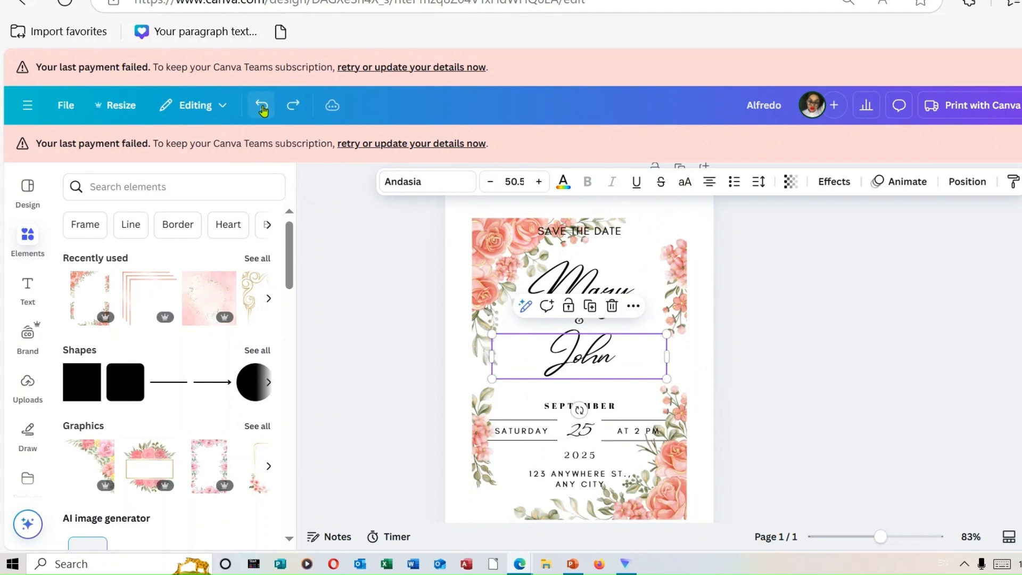
click(489, 233)
drag(489, 233, 459, 197)
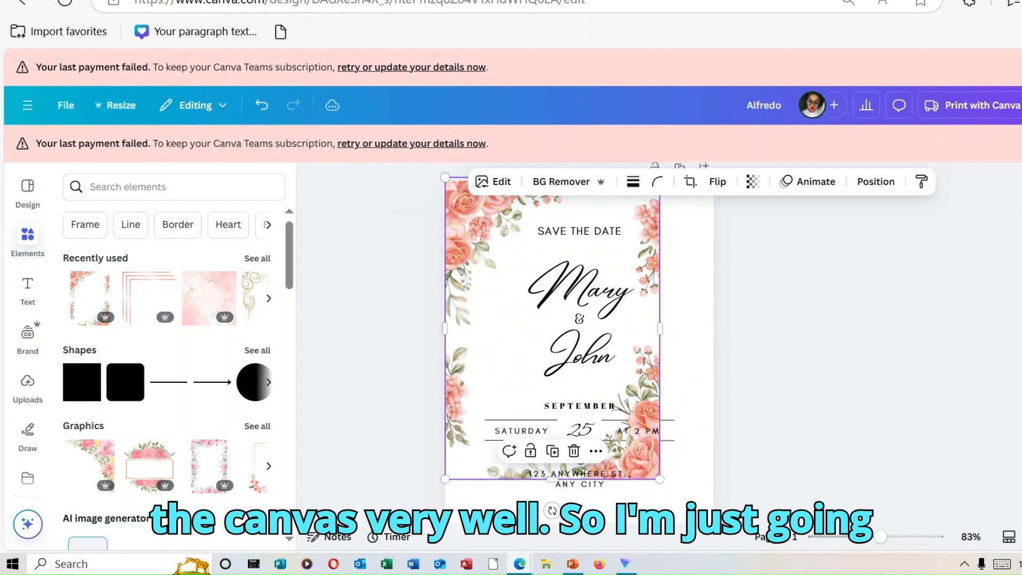
drag(660, 479, 718, 524)
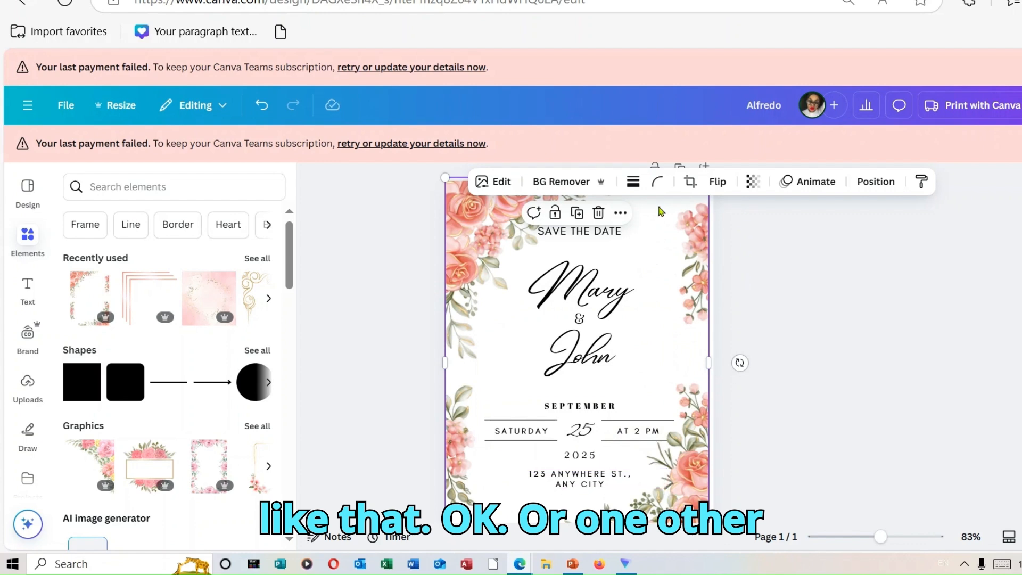
click(598, 212)
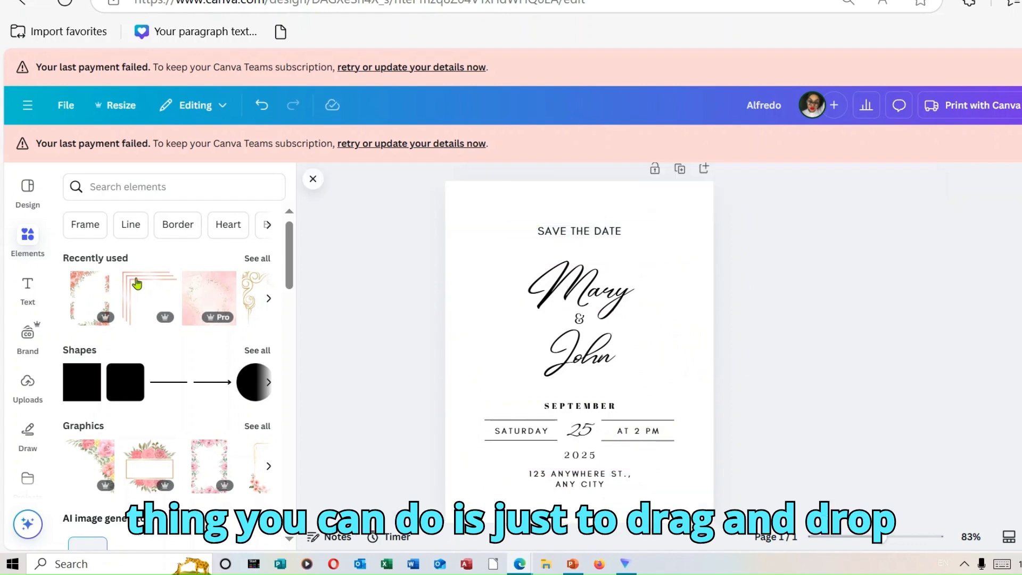
Place the recently used pink rose border on the invitation so that it fills the whole page behind the text.
drag(81, 302, 580, 298)
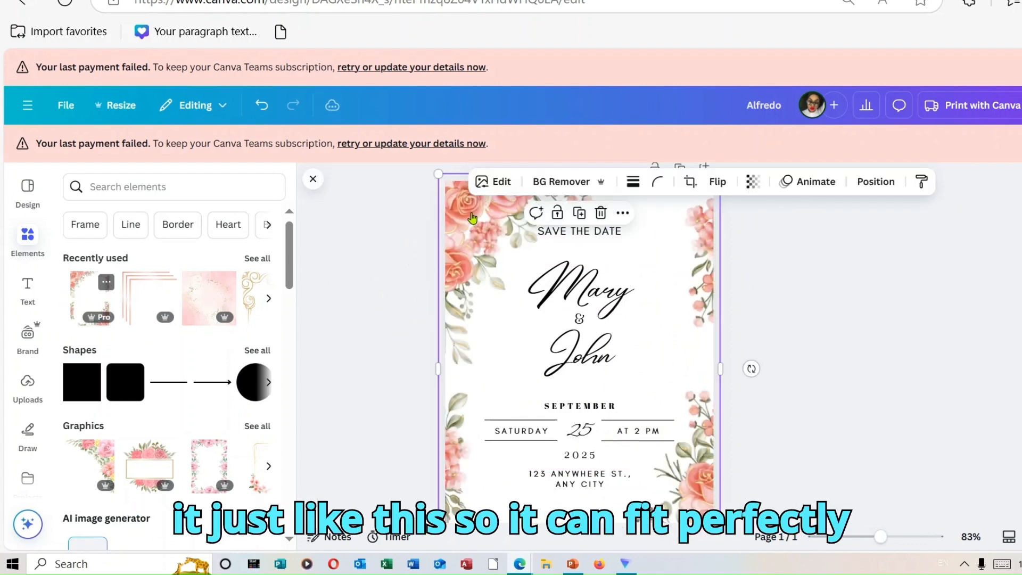
click(876, 313)
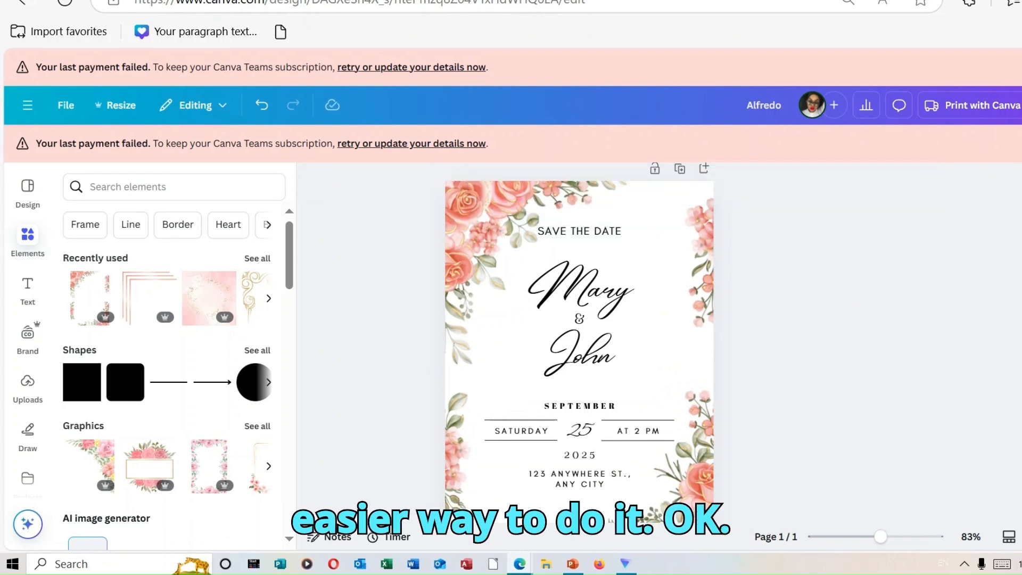
scroll(579, 341, down, 1)
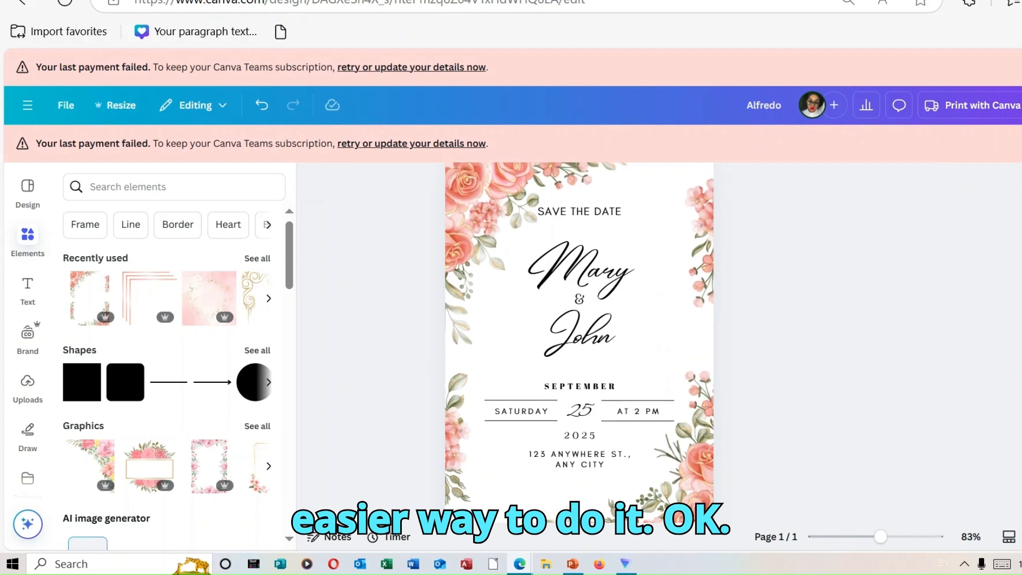
scroll(579, 340, down, 1)
scroll(579, 341, up, 3)
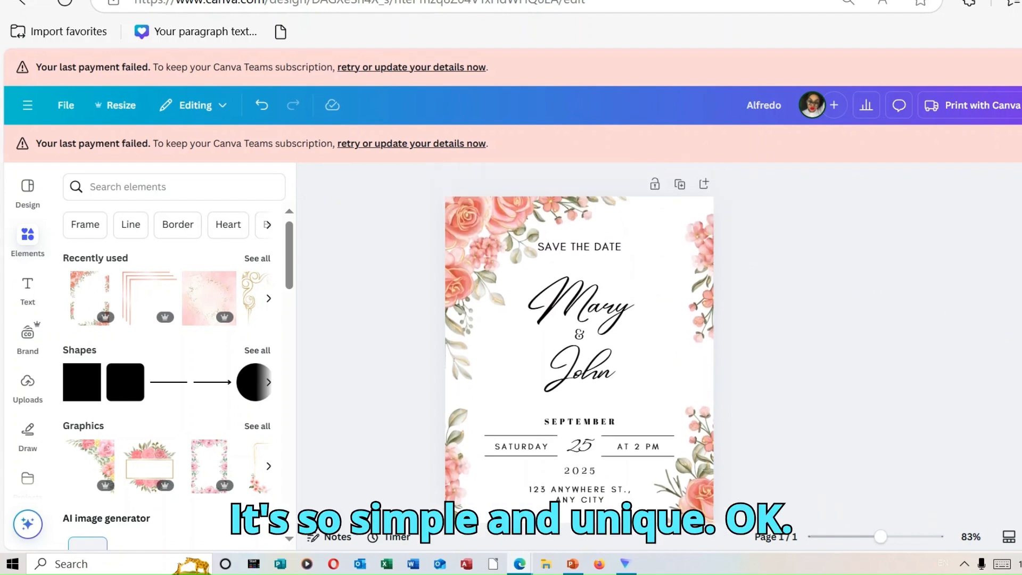
scroll(579, 341, down, 2)
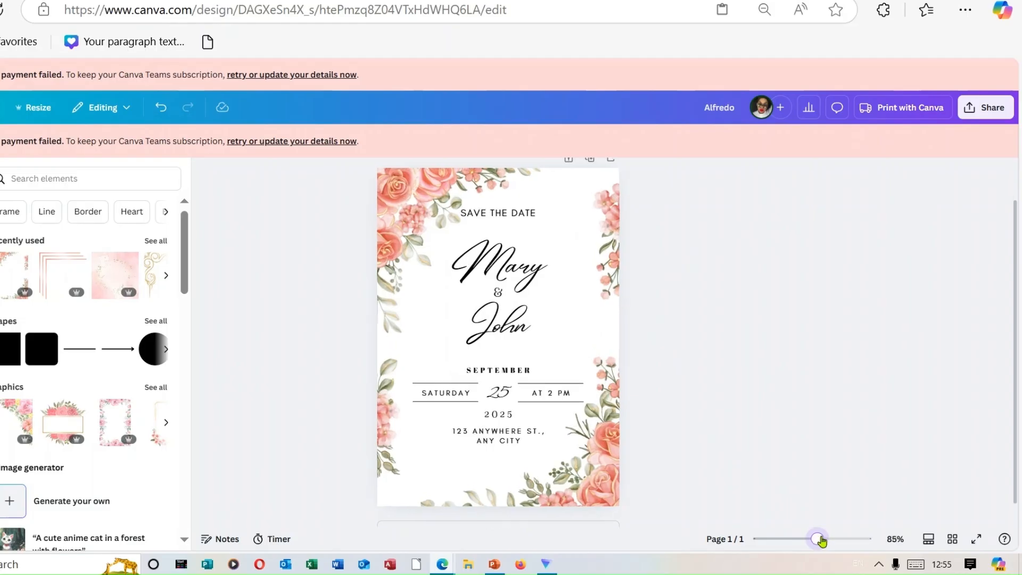
Open the template link sharing option for the wedding invitation and copy its template link.
drag(817, 540, 817, 540)
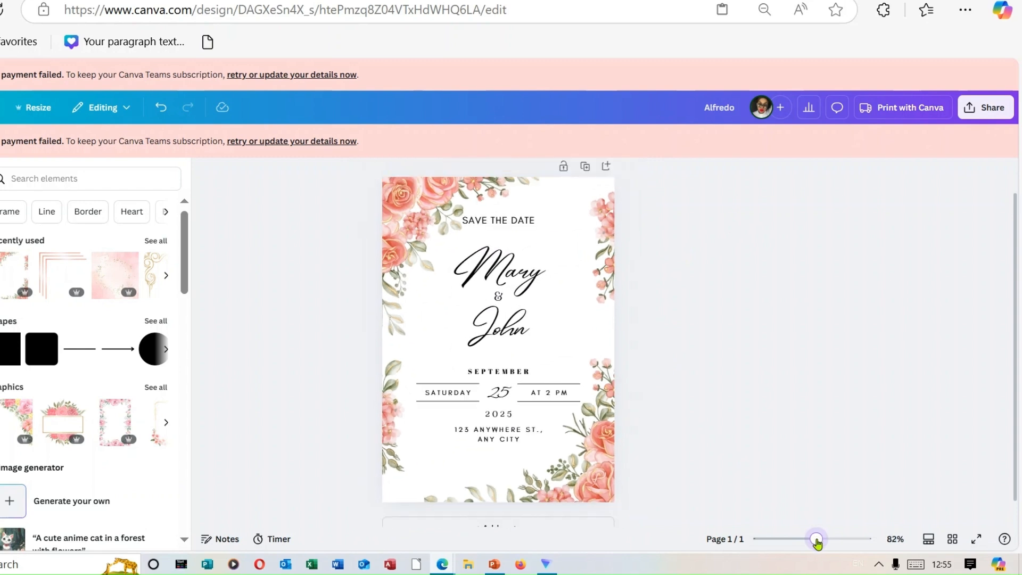
click(987, 108)
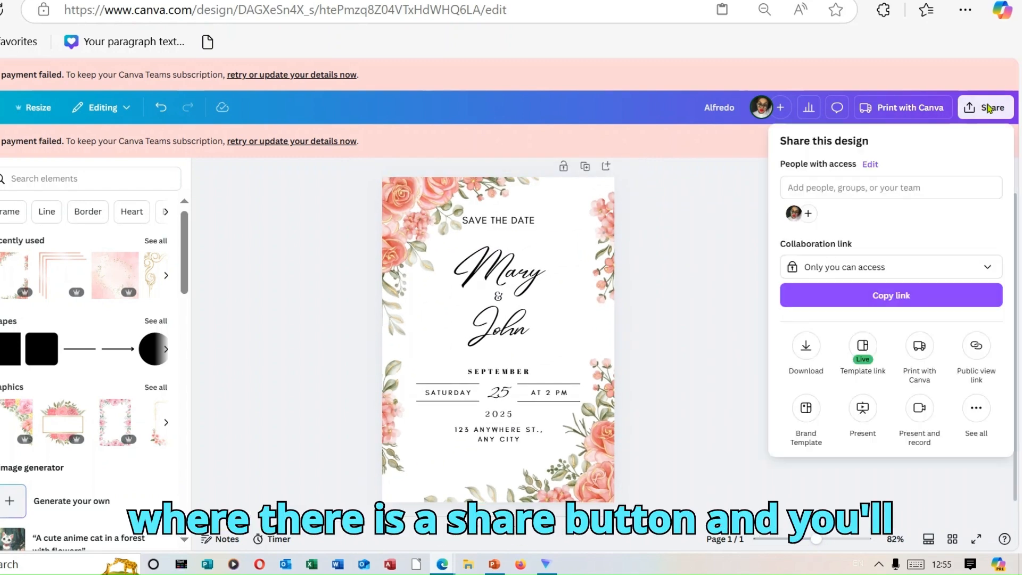
click(863, 355)
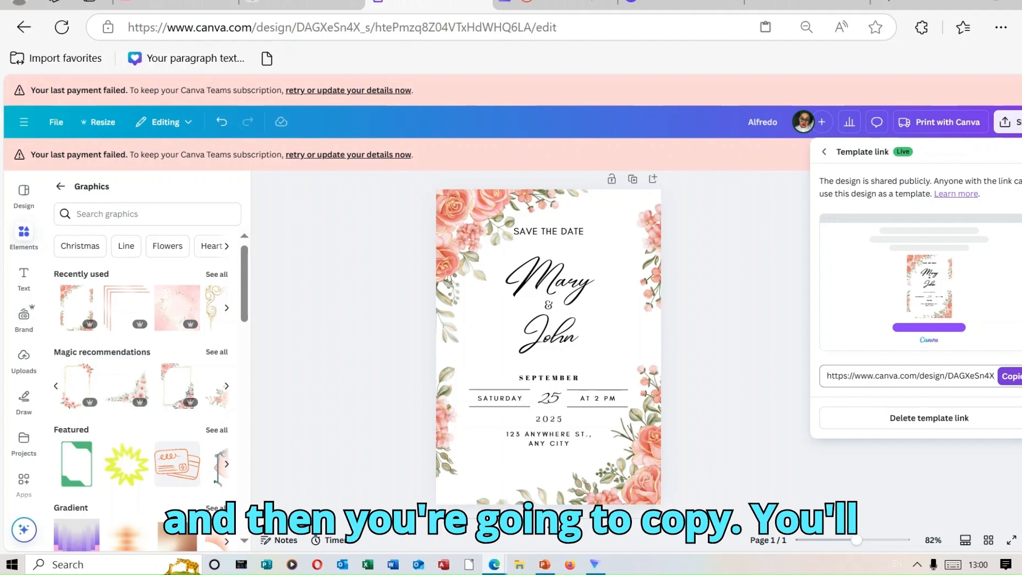
click(1014, 377)
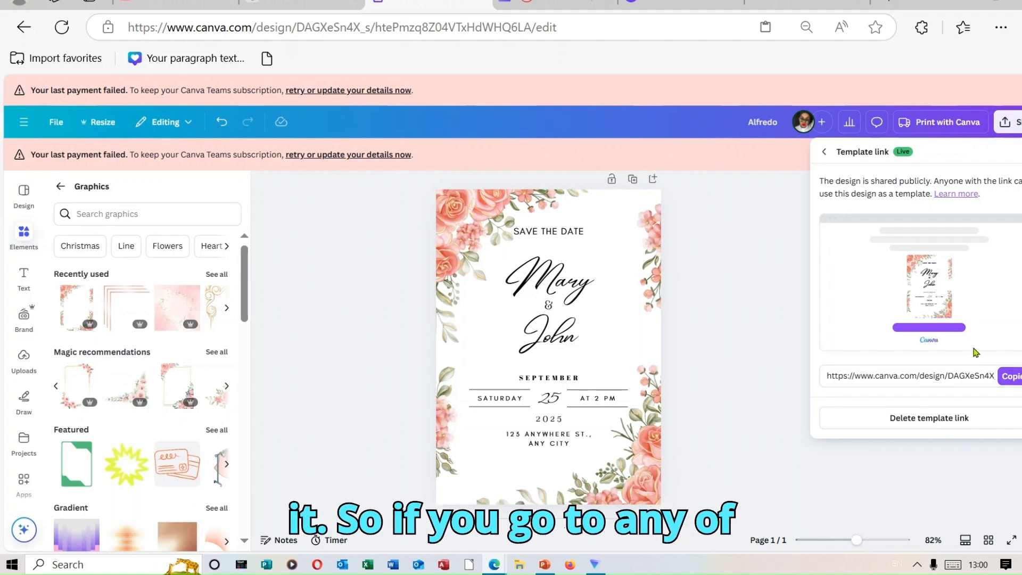
Load the copied template link in a new browser tab and look over the shared invitation template page.
click(807, 3)
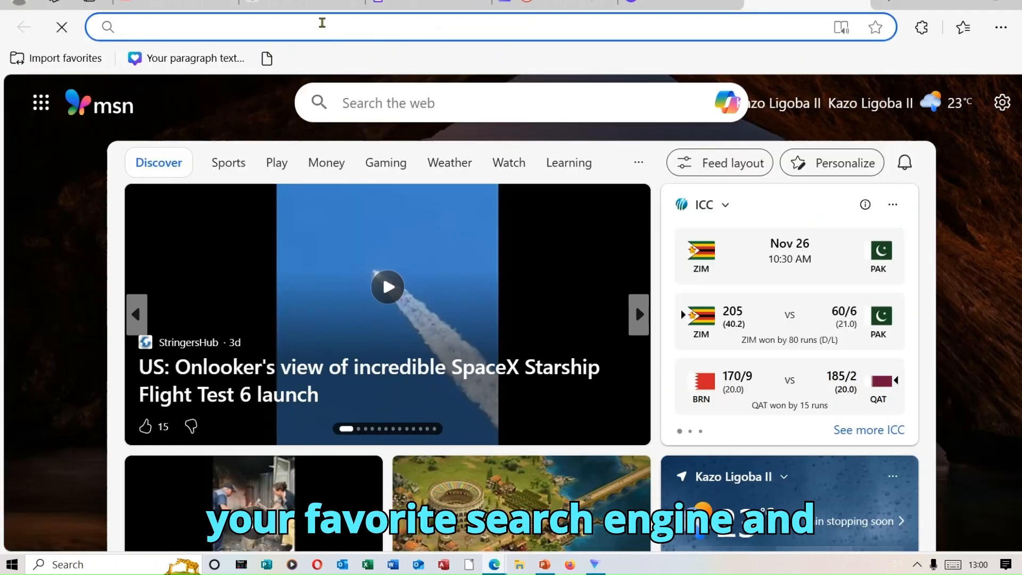
click(322, 25)
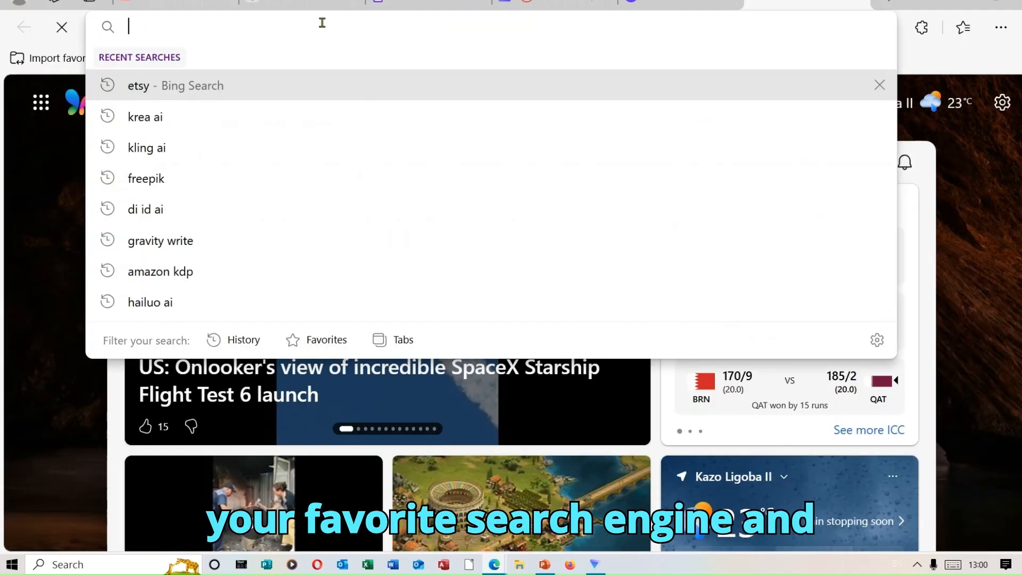
right_click(322, 27)
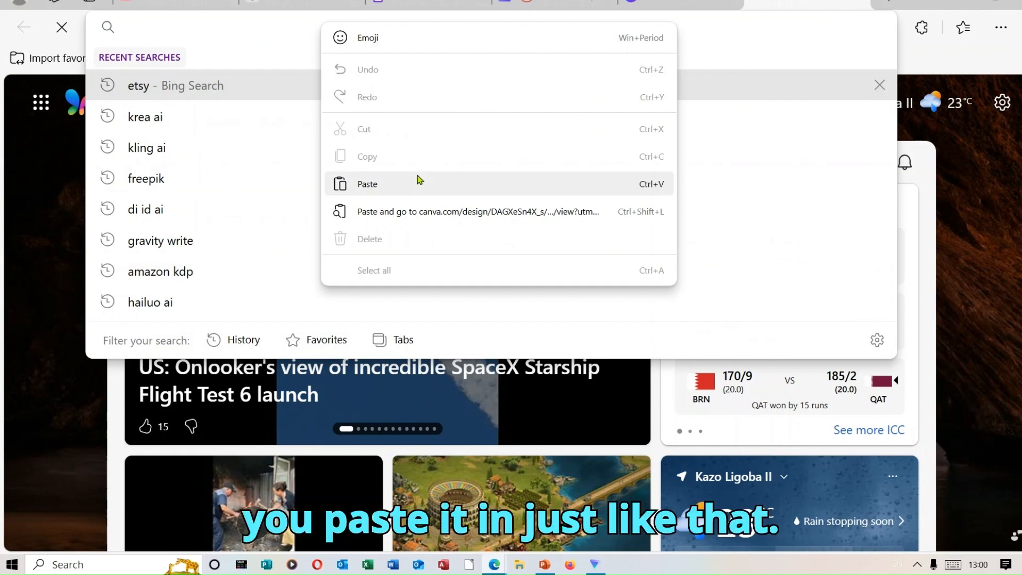
click(367, 184)
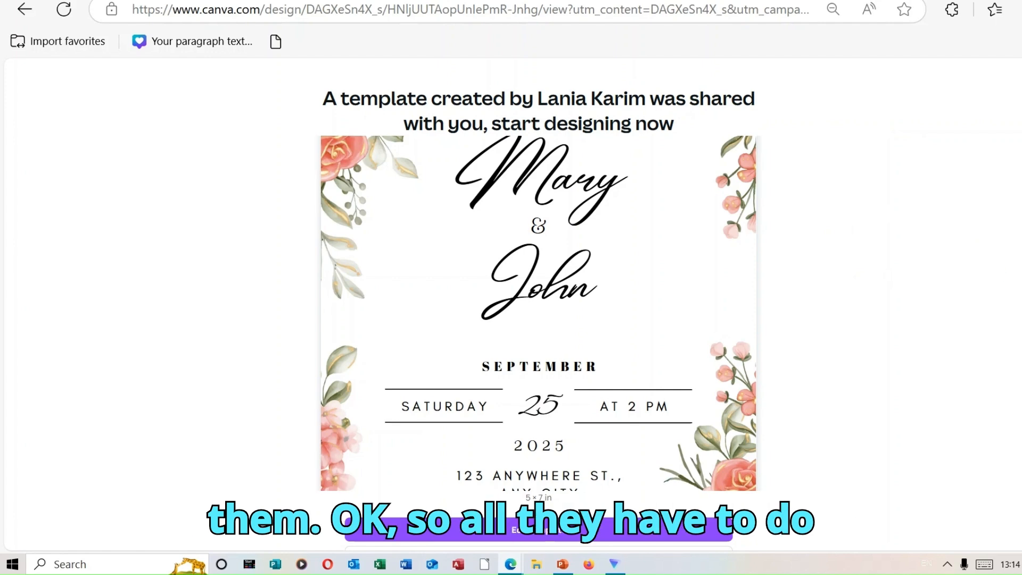
scroll(687, 423, down, 2)
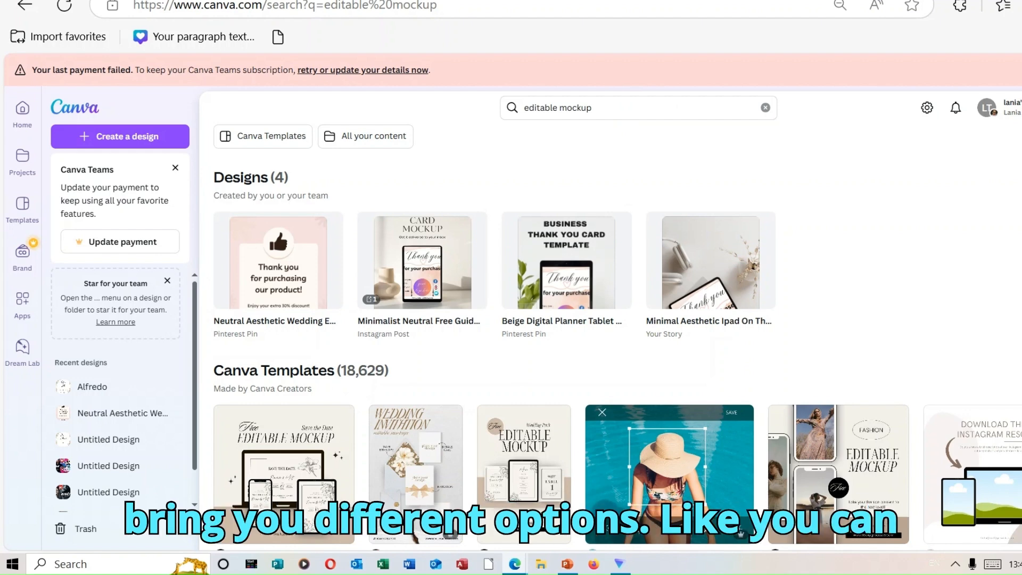
From the editable mockup results, open the Neutral Aesthetic Wedding Editable Mockup Pinterest Pin template for customizing.
scroll(610, 337, down, 3)
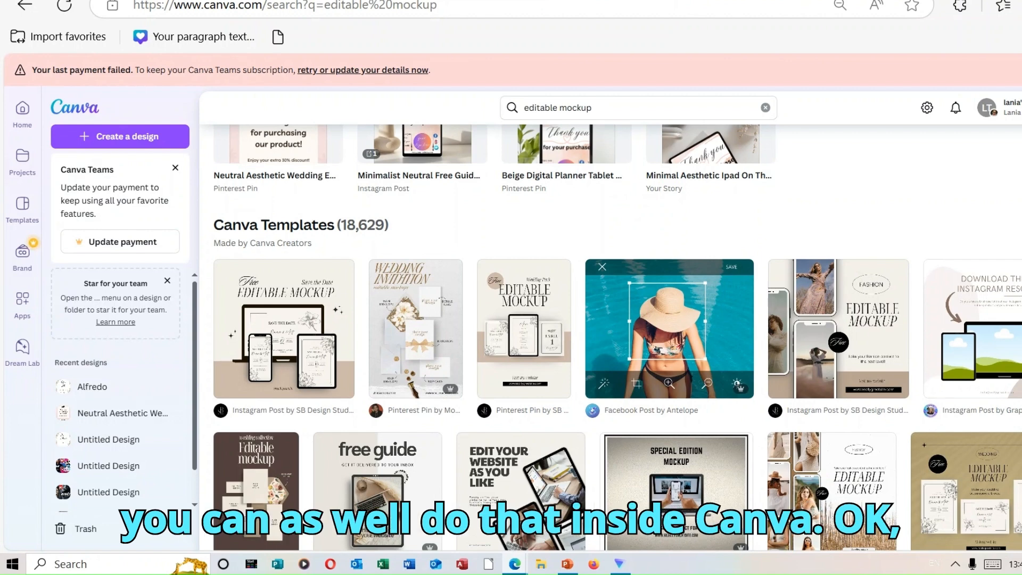
click(524, 349)
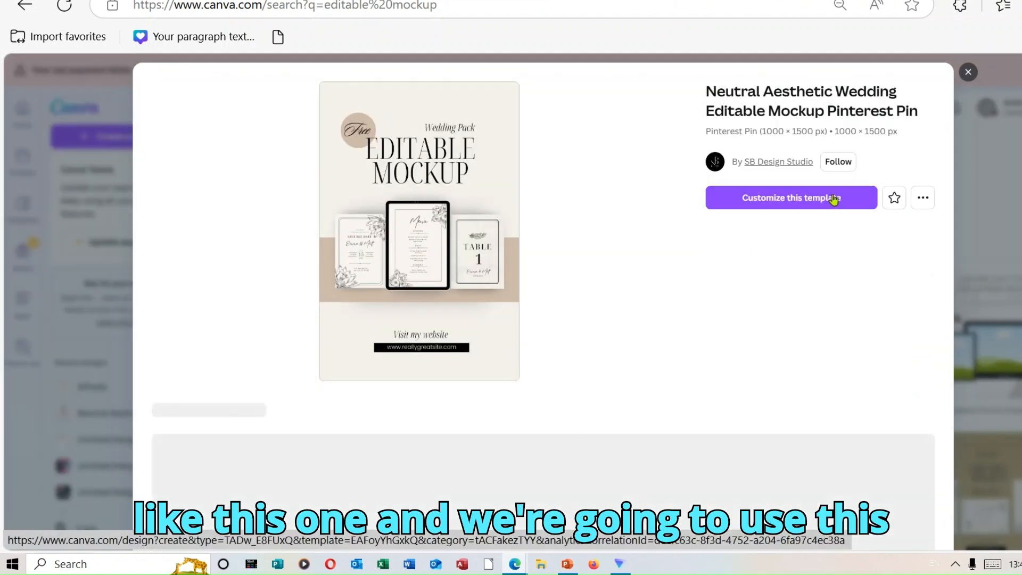
click(812, 197)
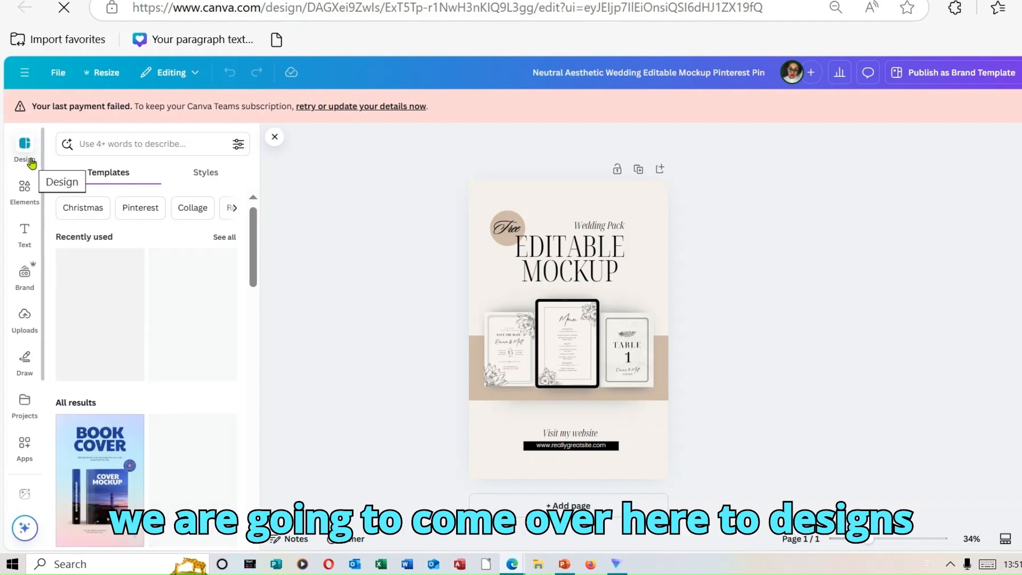
Search the design templates for "thank you" and replace the page with the Pink Minimalist Thank You Purchase Pinterest Pin.
click(121, 143)
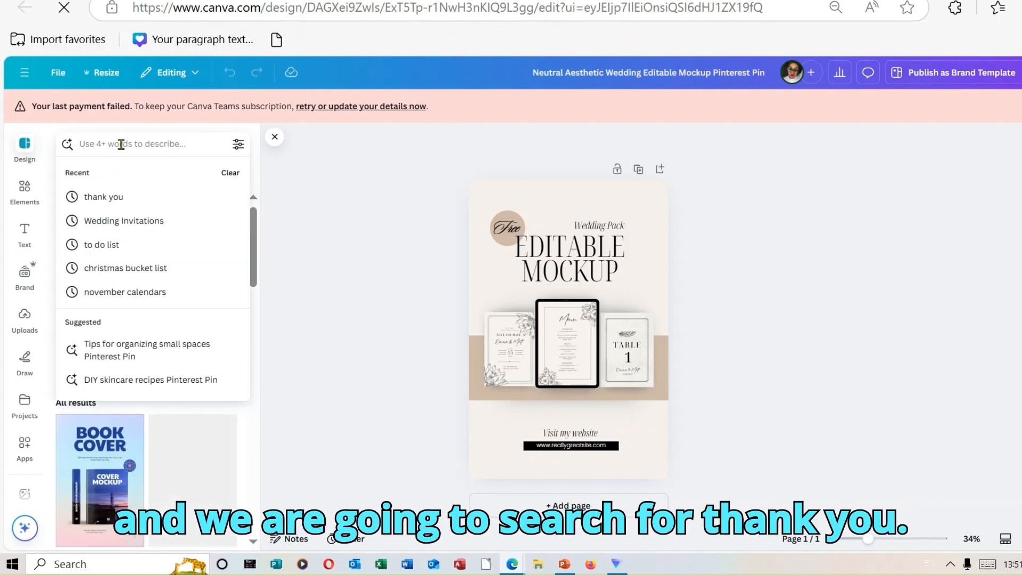
click(159, 197)
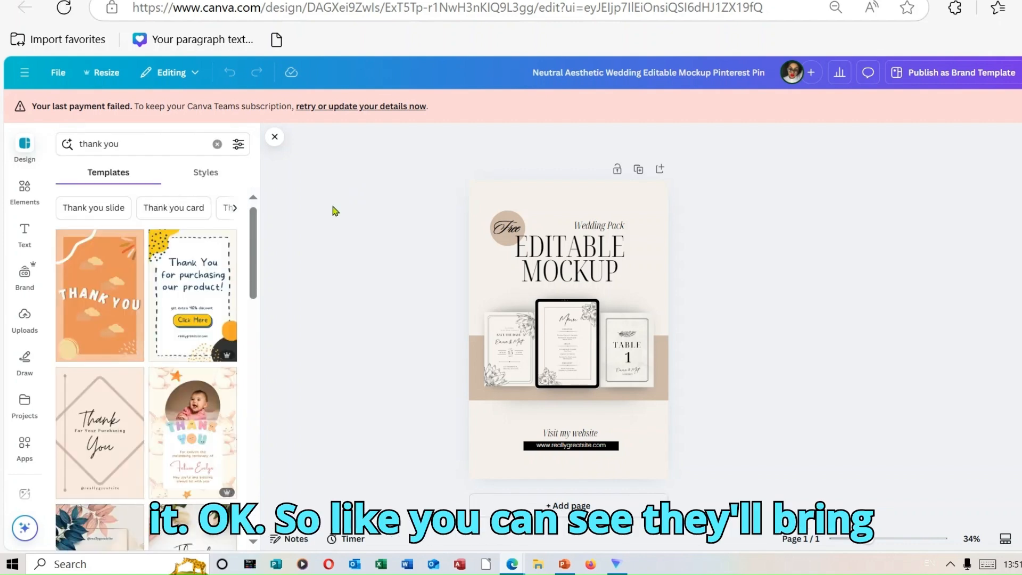
drag(258, 275, 273, 390)
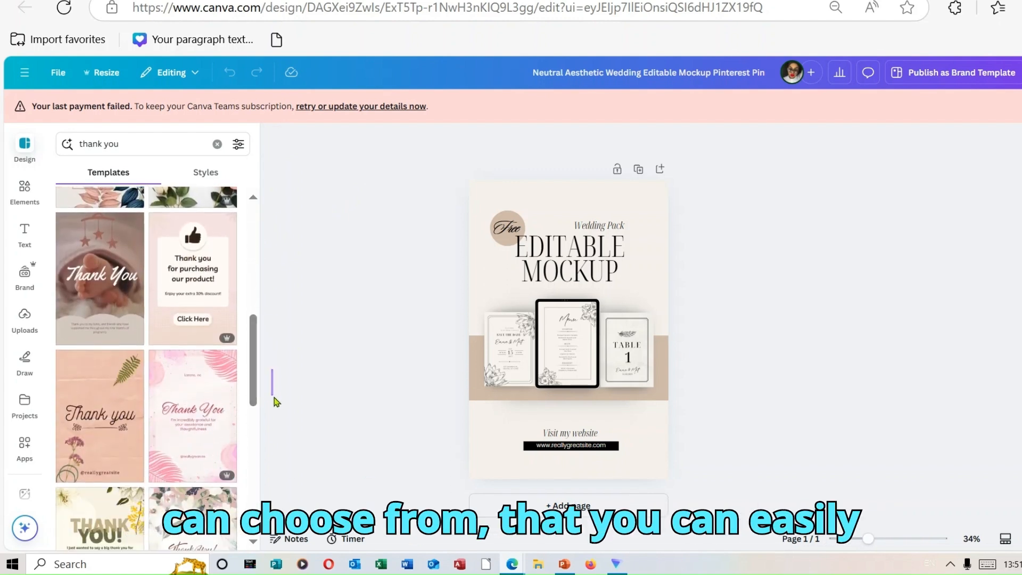
scroll(256, 410, down, 3)
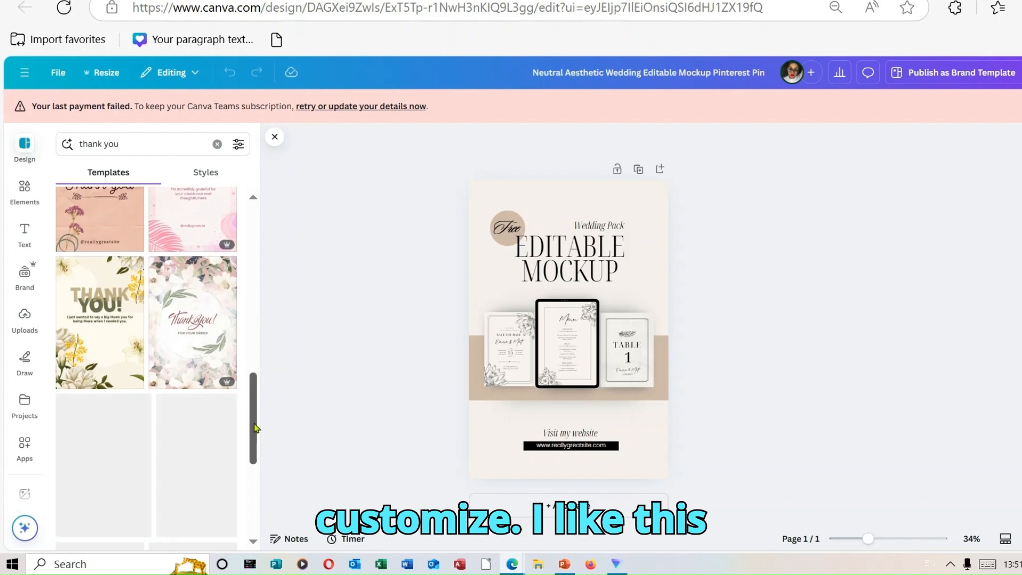
scroll(257, 407, up, 3)
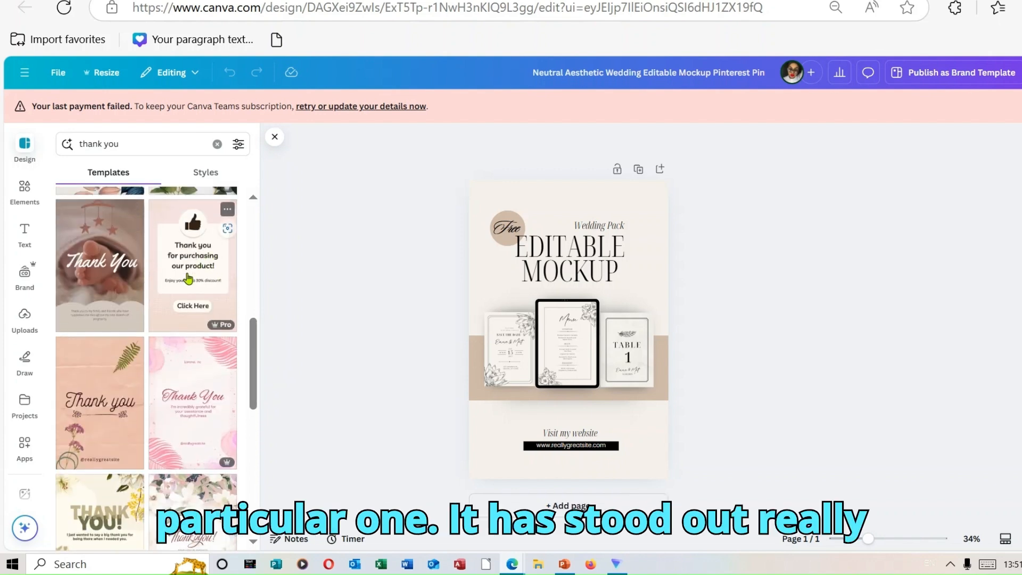
drag(189, 278, 479, 182)
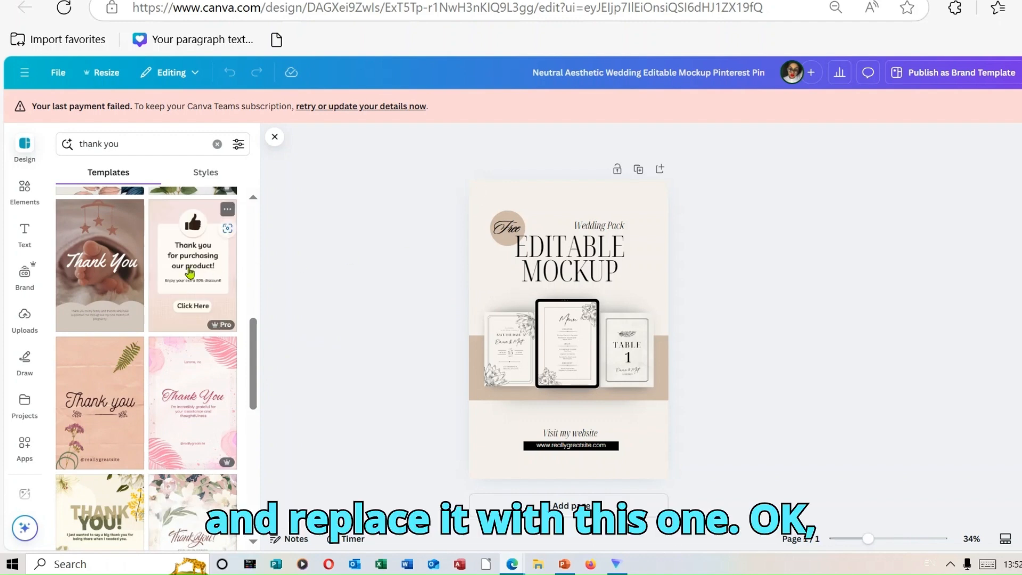
drag(190, 272, 500, 238)
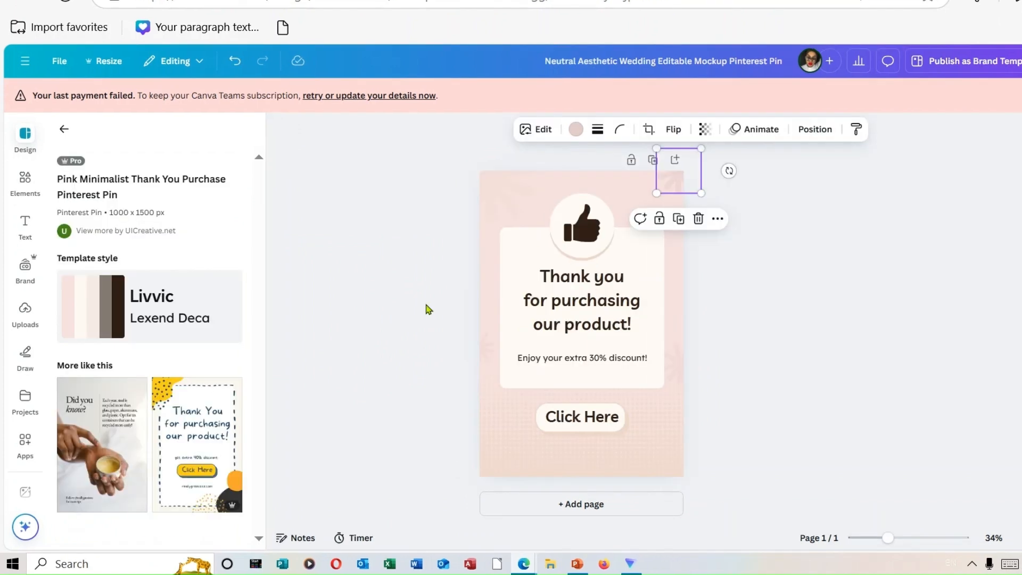
Examine the editing options for the thumbs-up icon, background, corner decorations and the font of the thank-you heading.
click(425, 305)
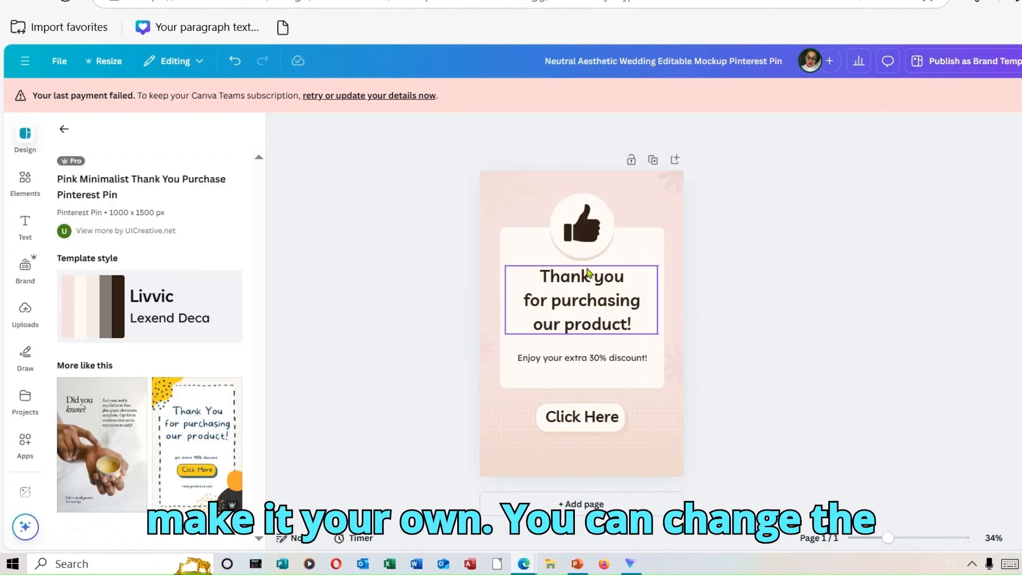
click(575, 242)
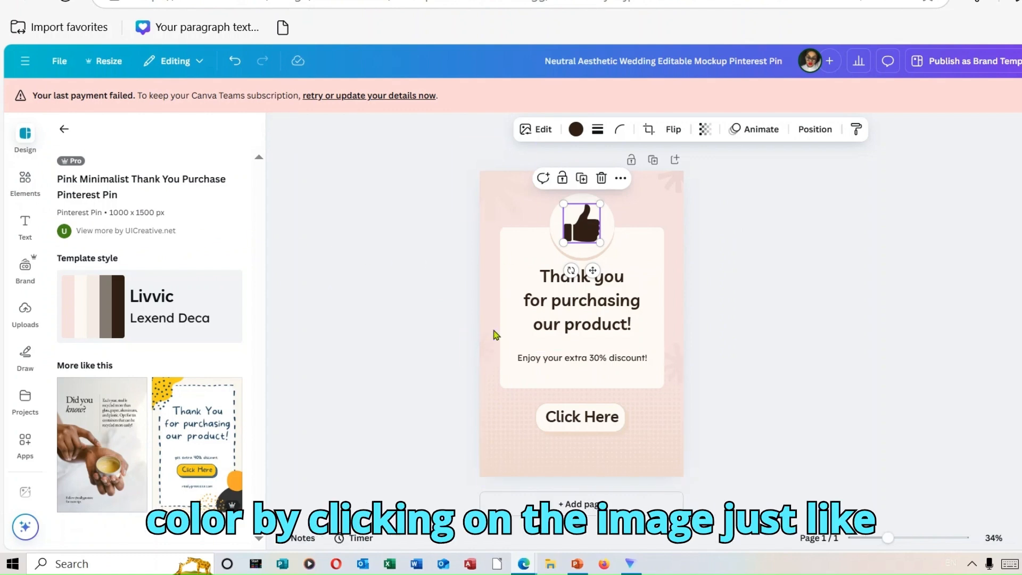
click(492, 293)
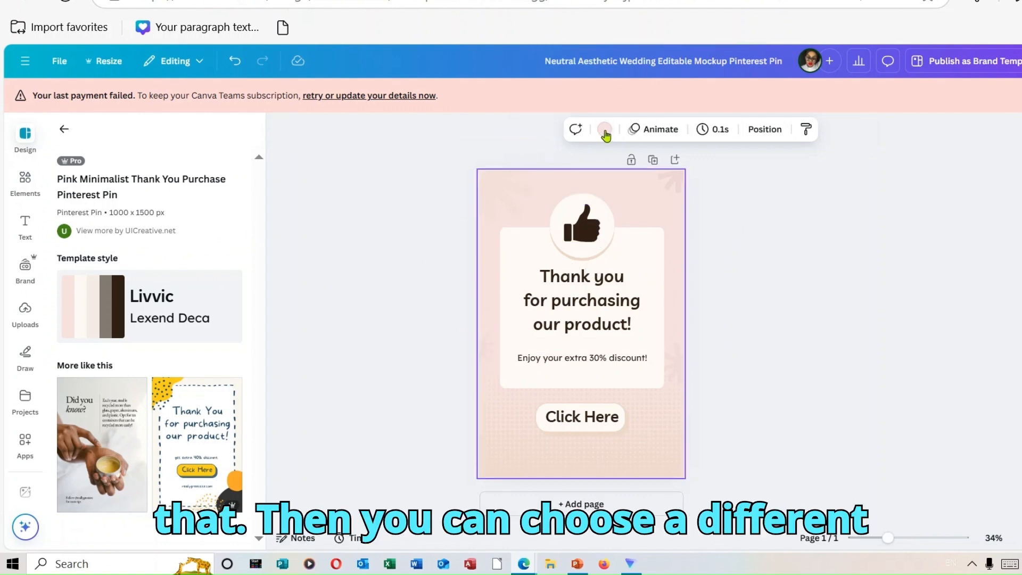
click(514, 192)
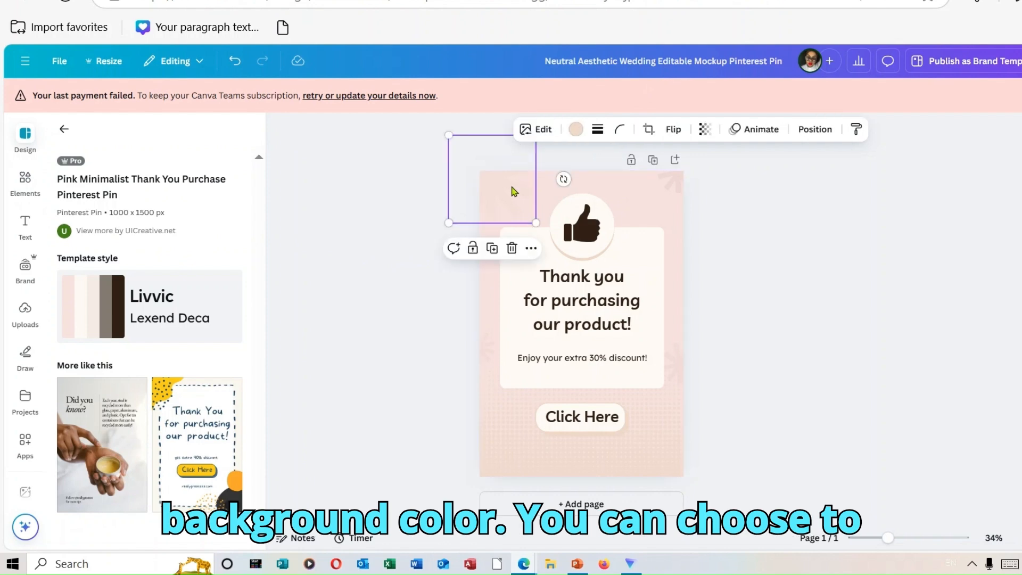
click(675, 187)
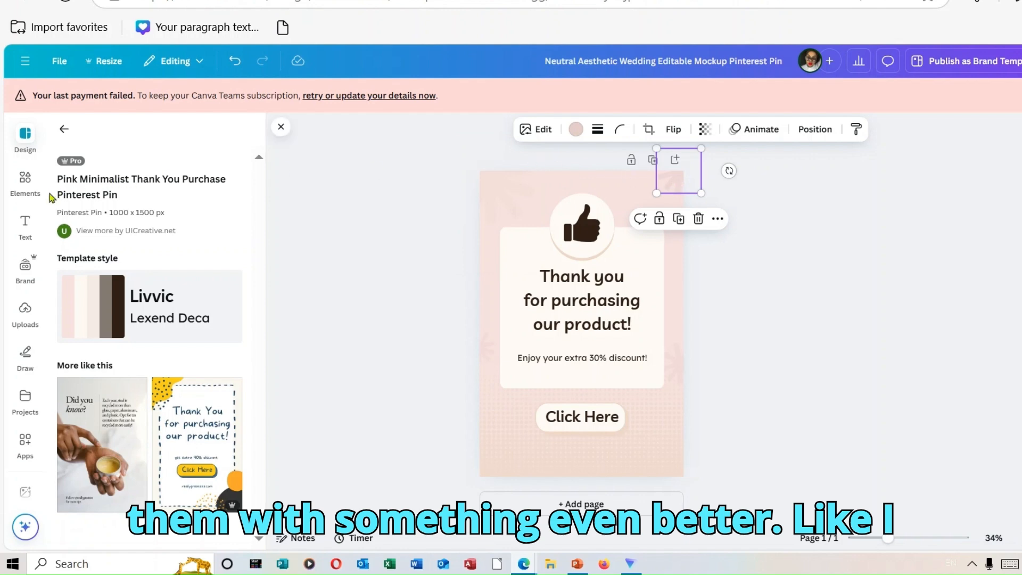
click(610, 301)
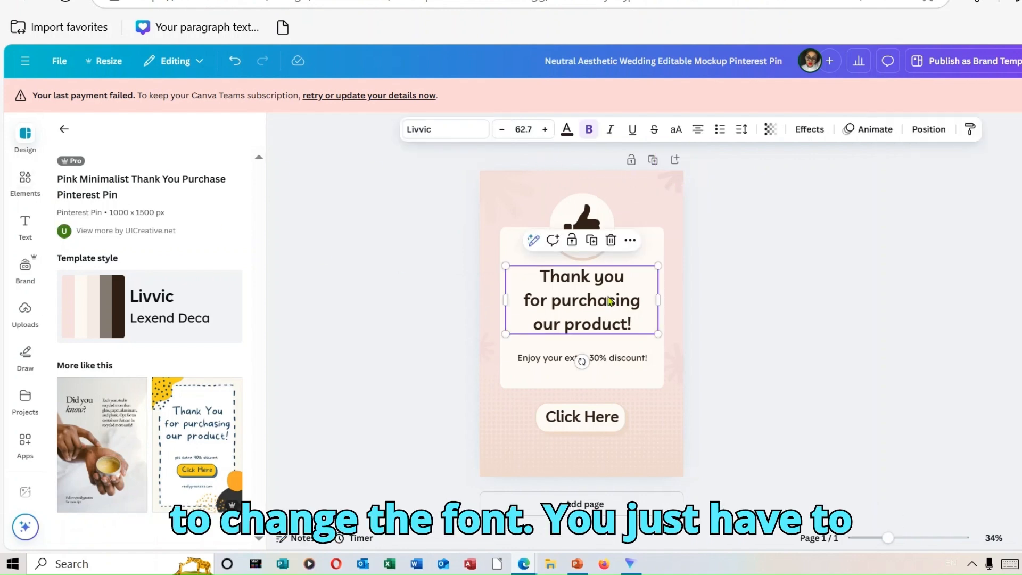
click(446, 134)
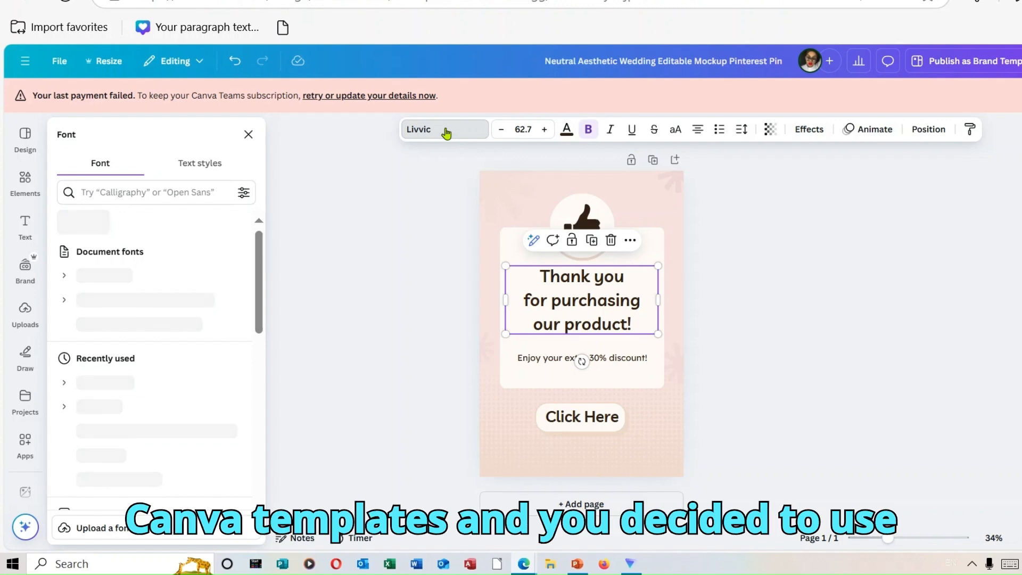
Replace the discount line below the thank-you heading with "TO ACCES YOUR EDITABLE TEMPLATE".
click(631, 363)
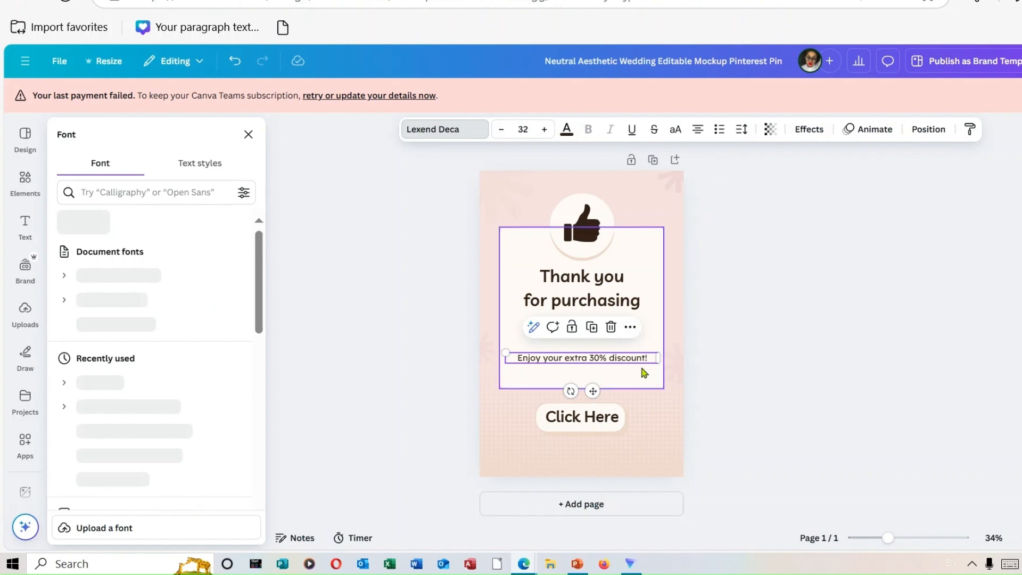
double_click(649, 364)
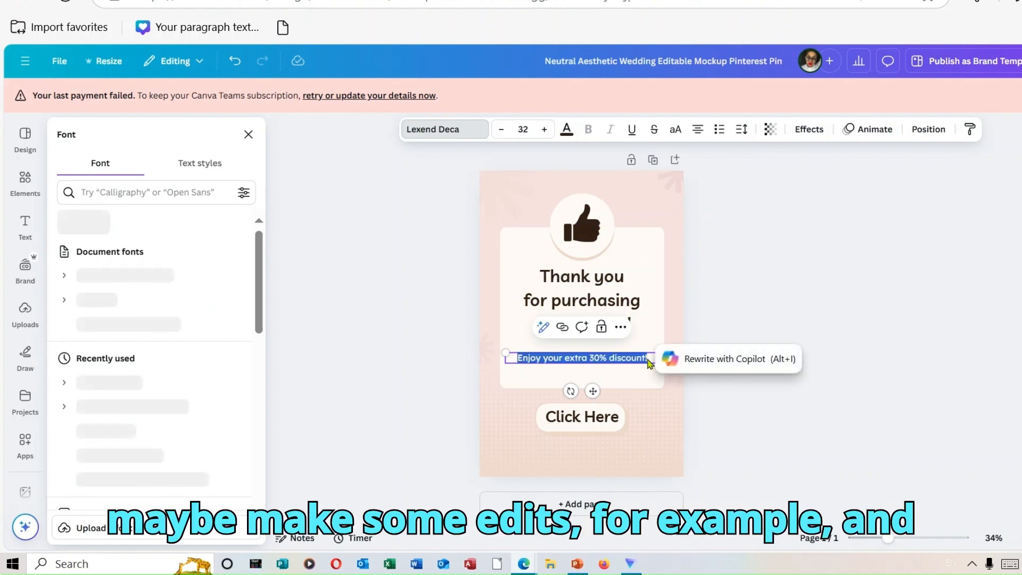
key(BackSpace)
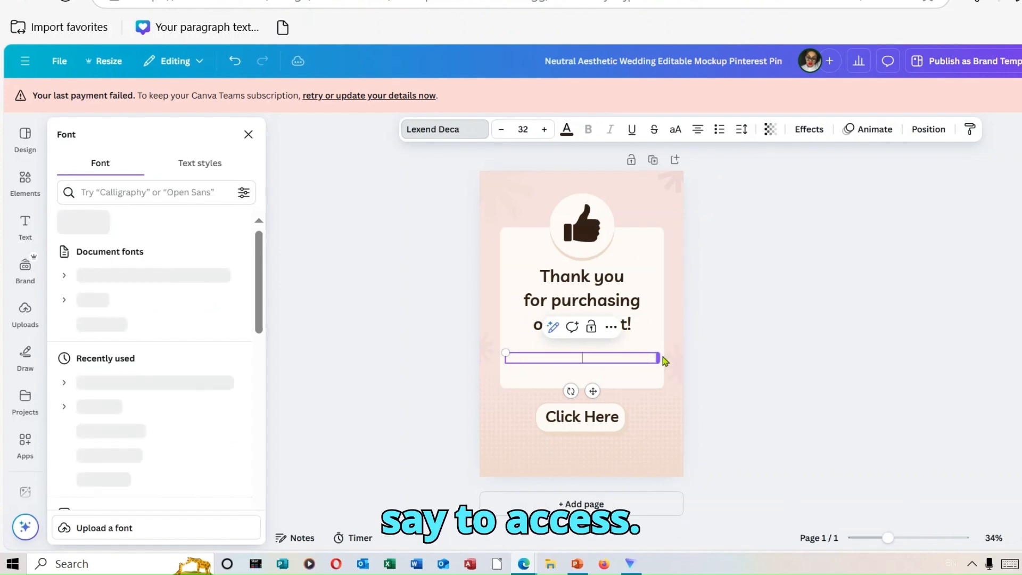
text(TO)
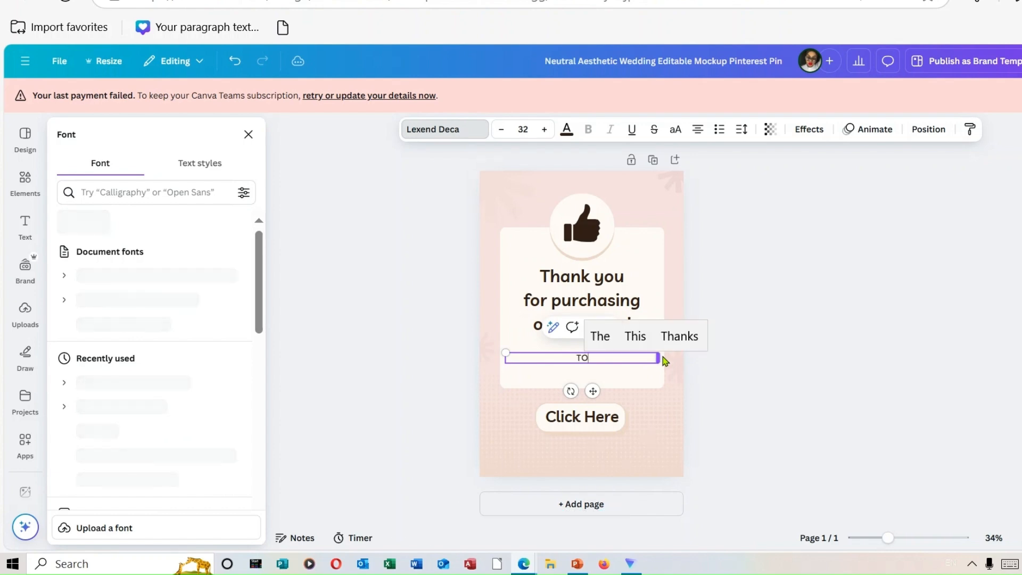
text( ACCES)
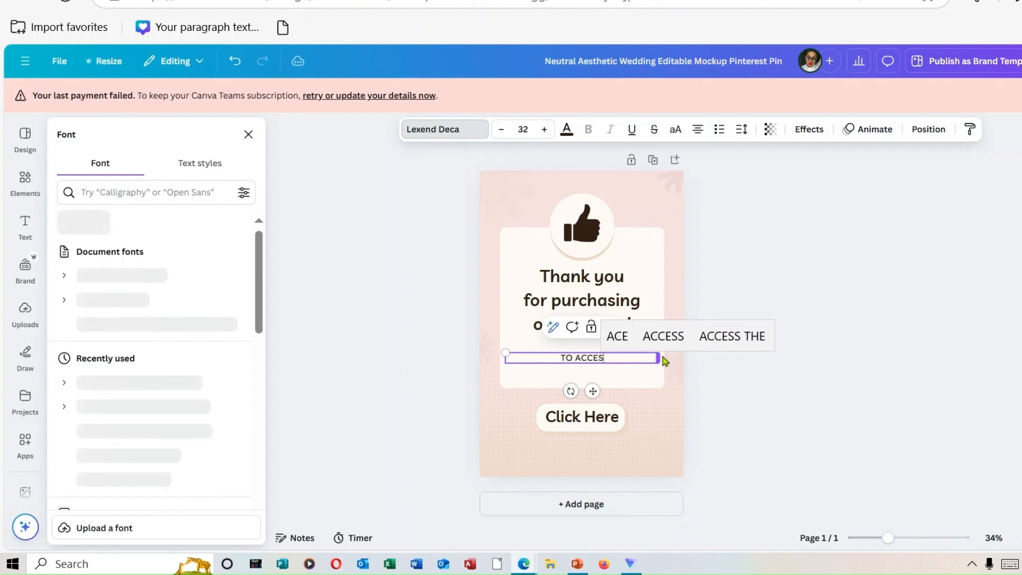
text( Y)
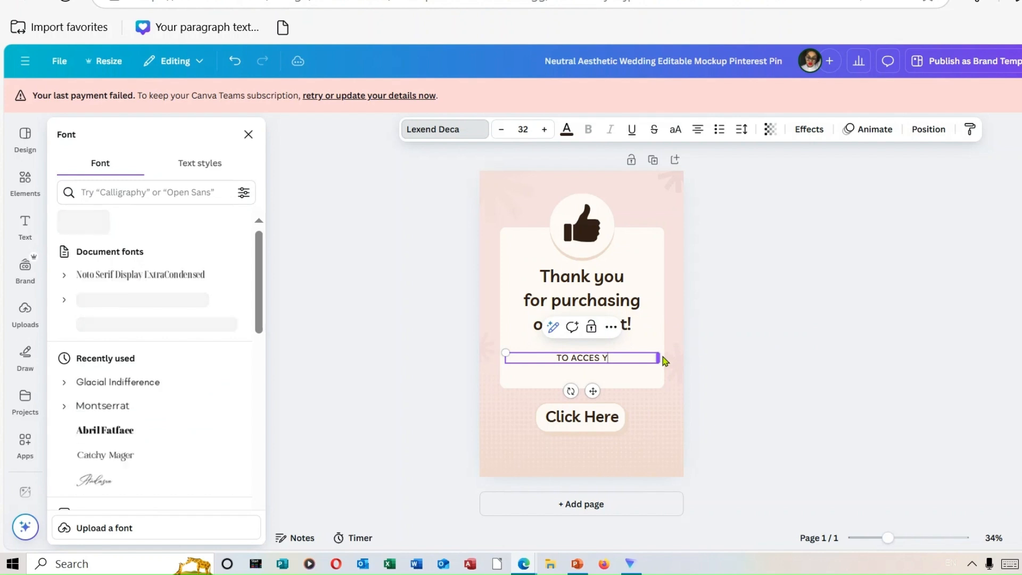
text(OUR E)
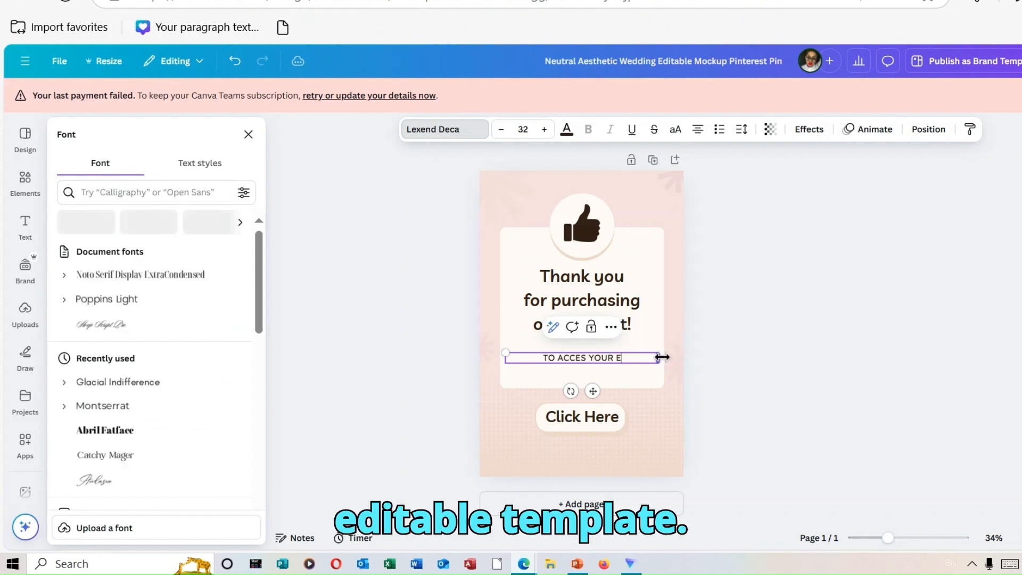
text(DITA)
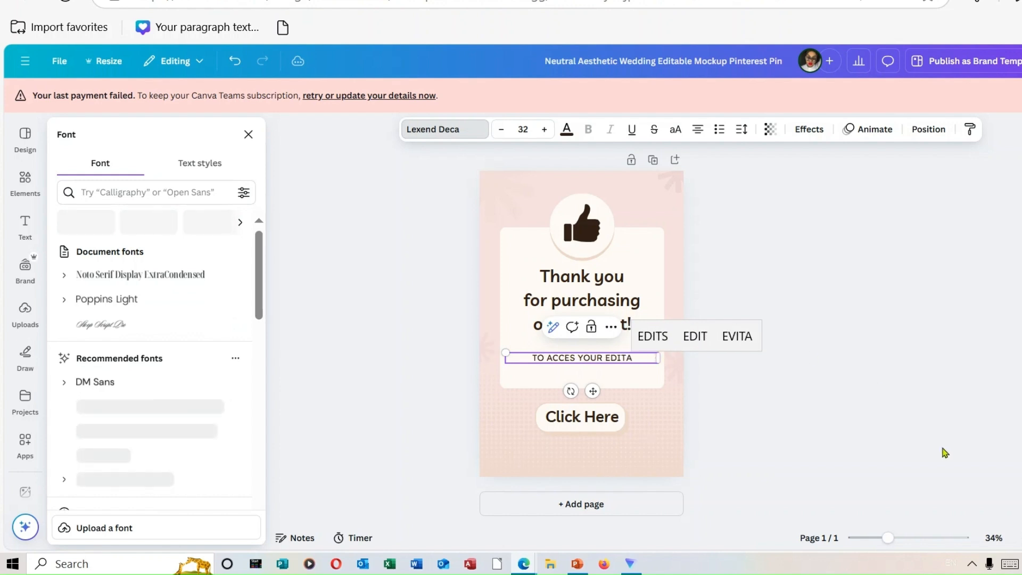
click(1010, 564)
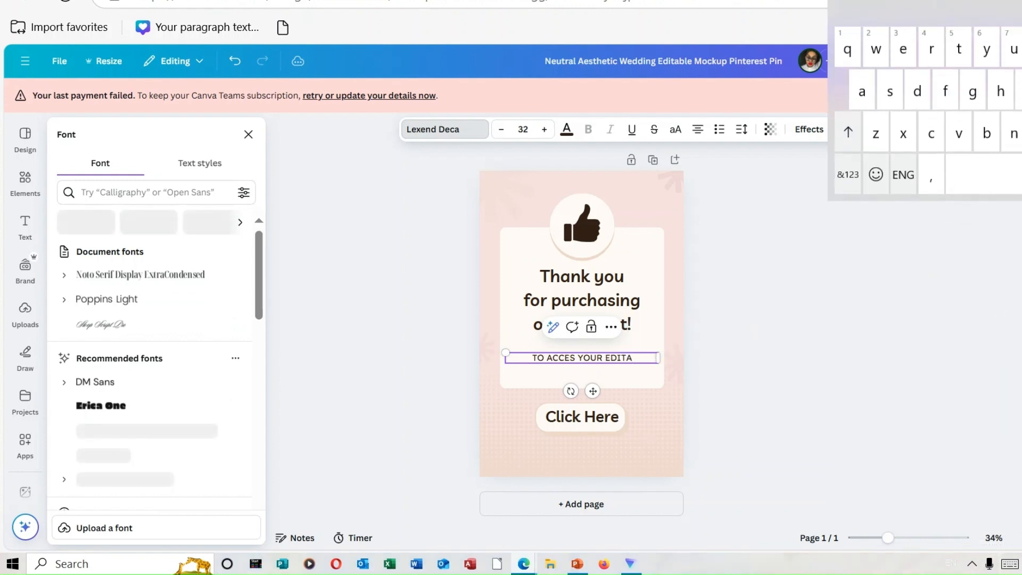
text(BL)
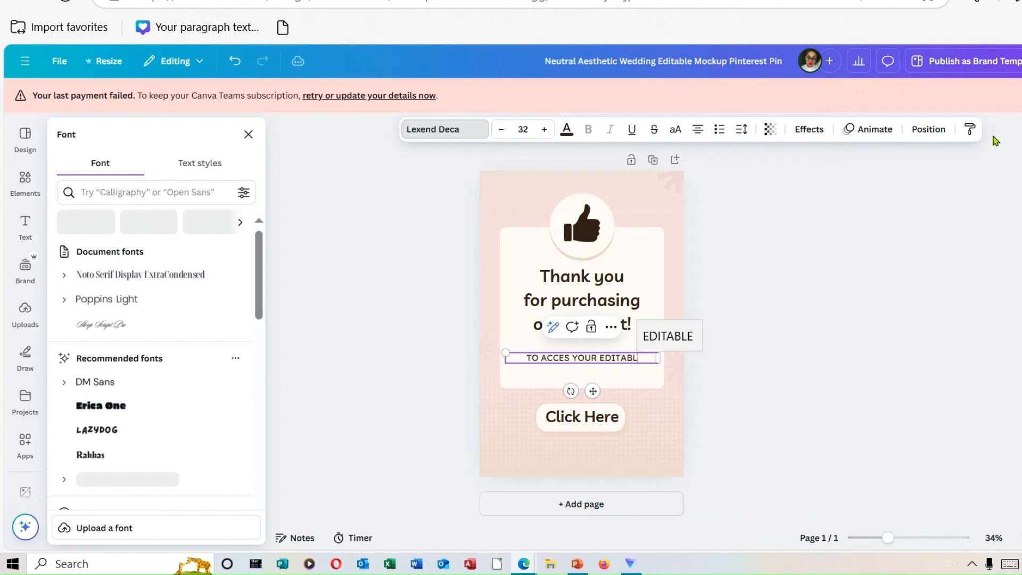
text(E)
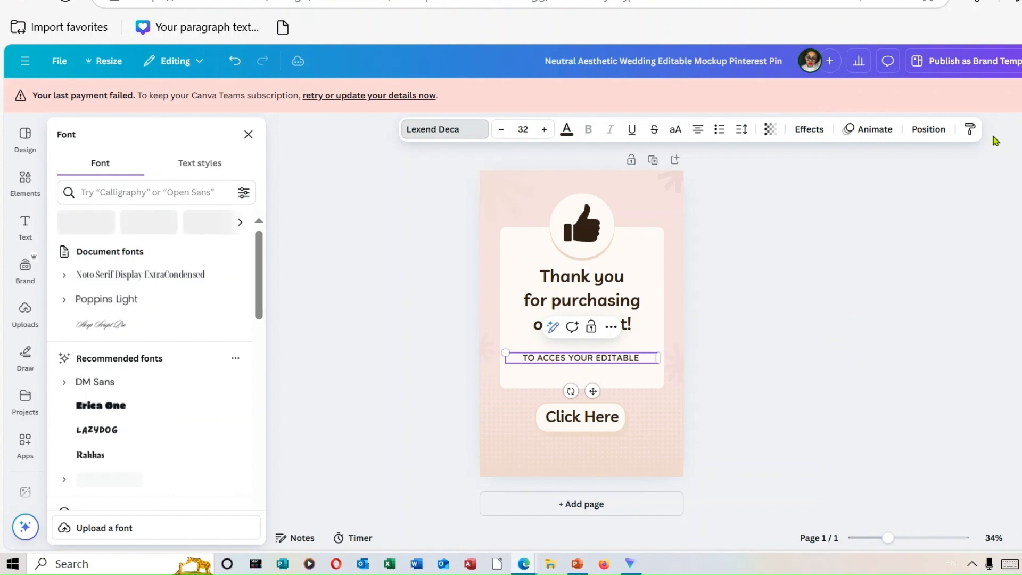
text( TEMPLATE)
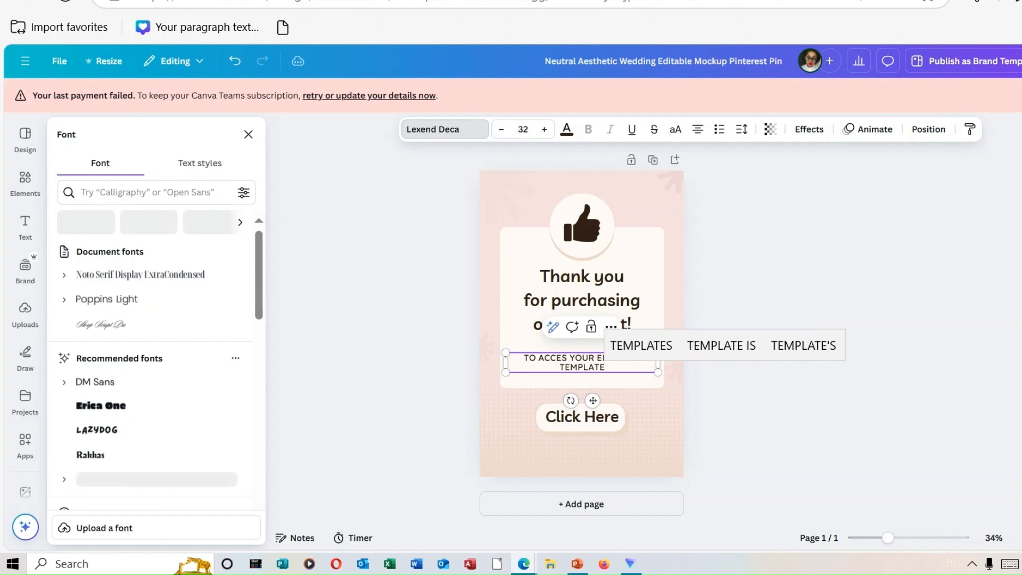
click(910, 254)
click(759, 389)
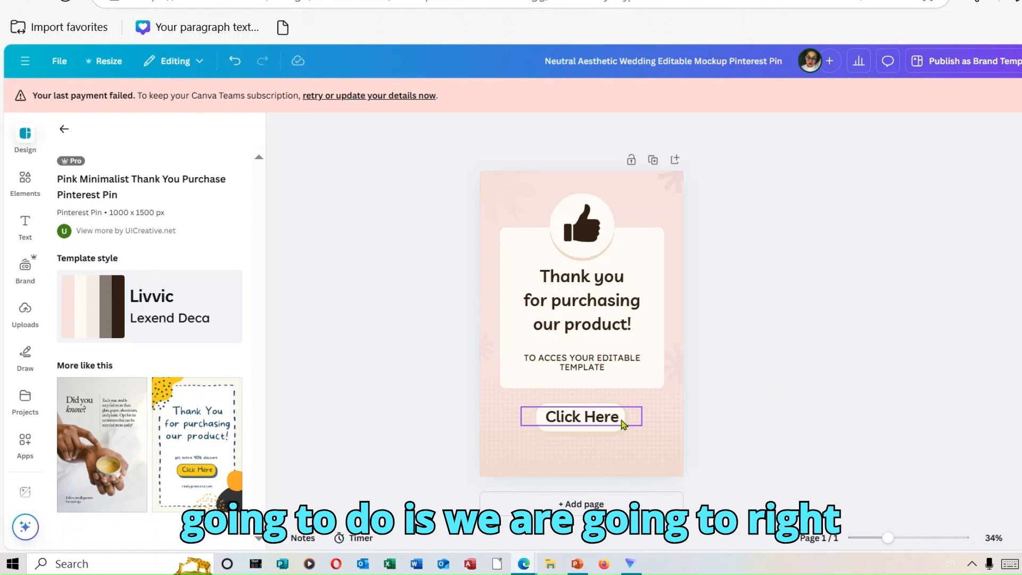
Add the copied invitation template link to the "Click Here" text on the thank-you page.
right_click(616, 425)
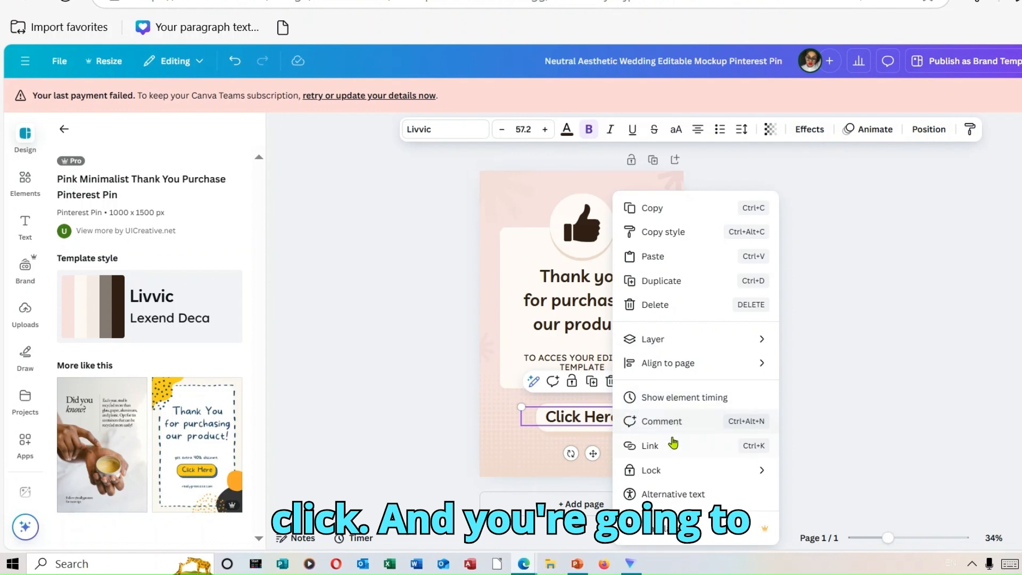
click(674, 445)
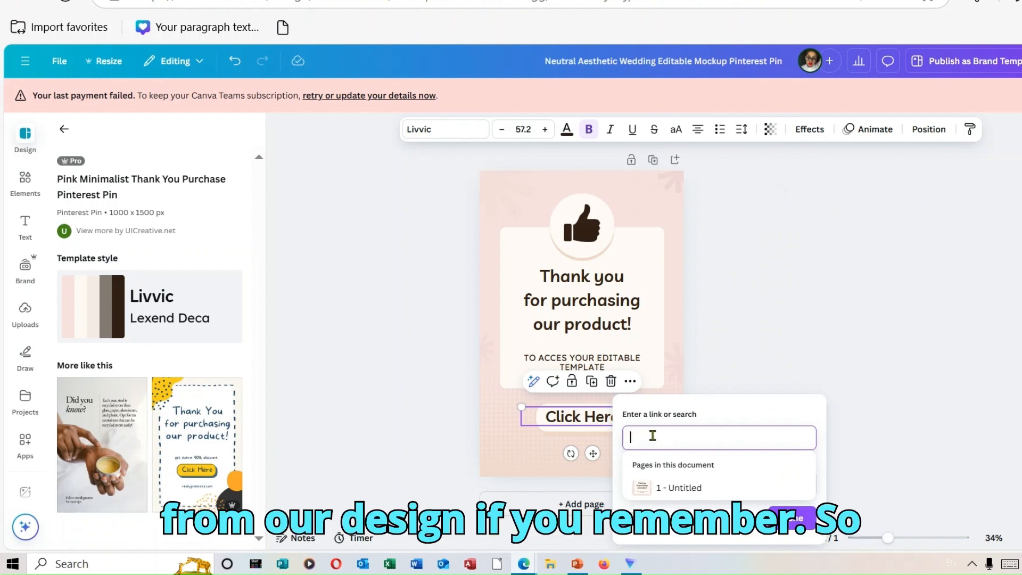
right_click(652, 436)
click(730, 260)
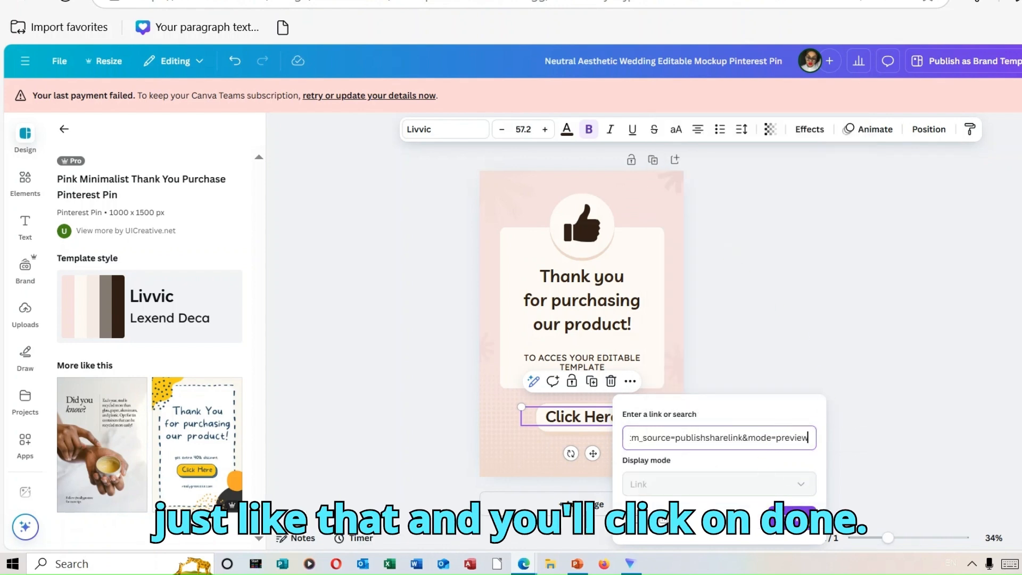
click(792, 514)
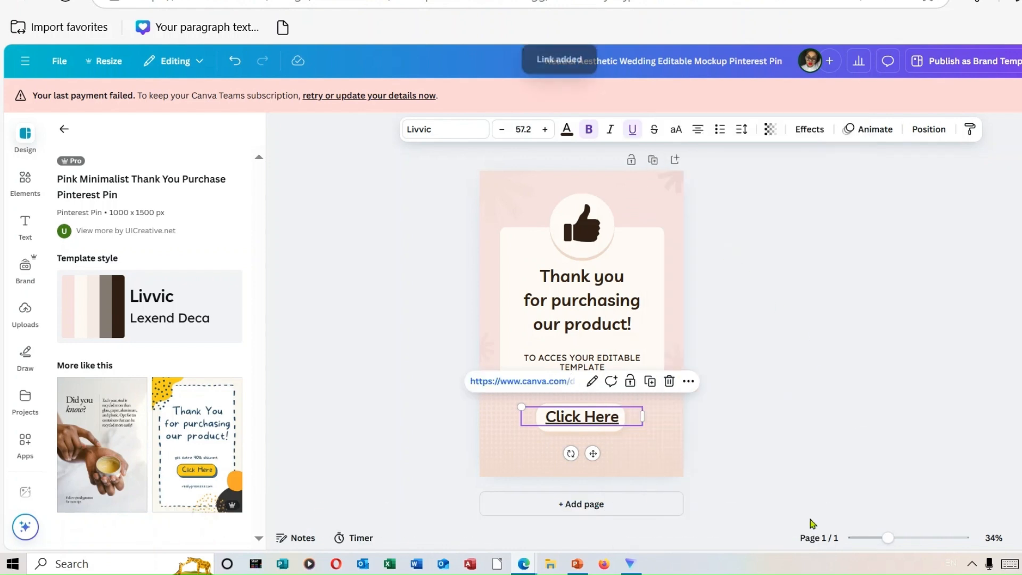
click(687, 427)
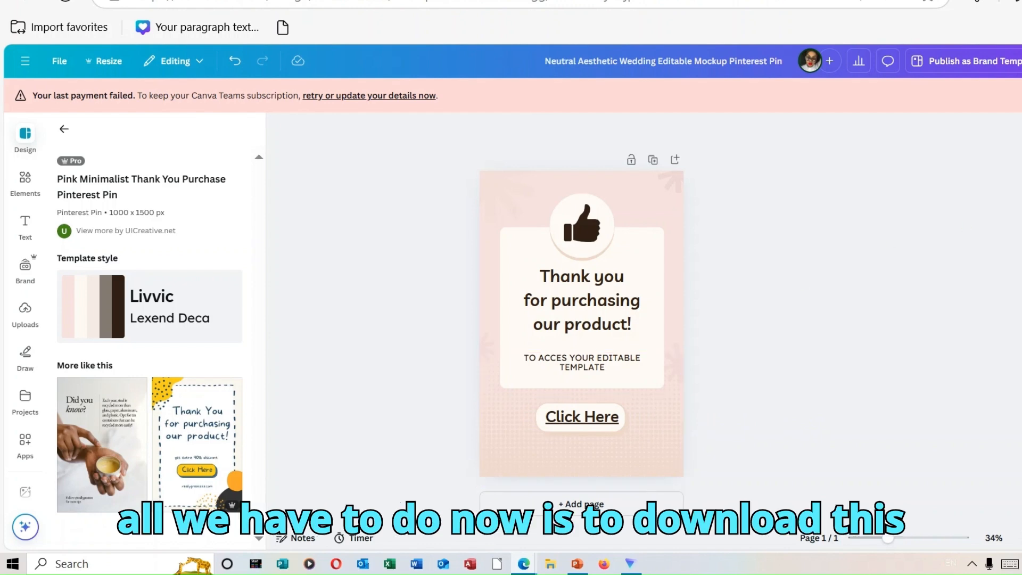
Download the thank-you page as a PDF Print file.
click(1020, 61)
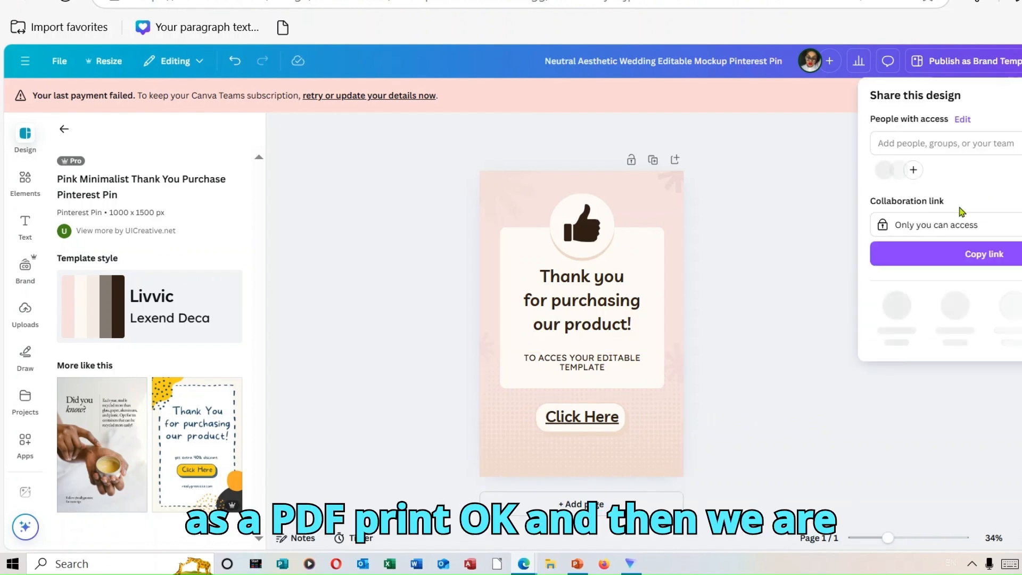
click(899, 311)
click(945, 144)
click(931, 291)
click(954, 317)
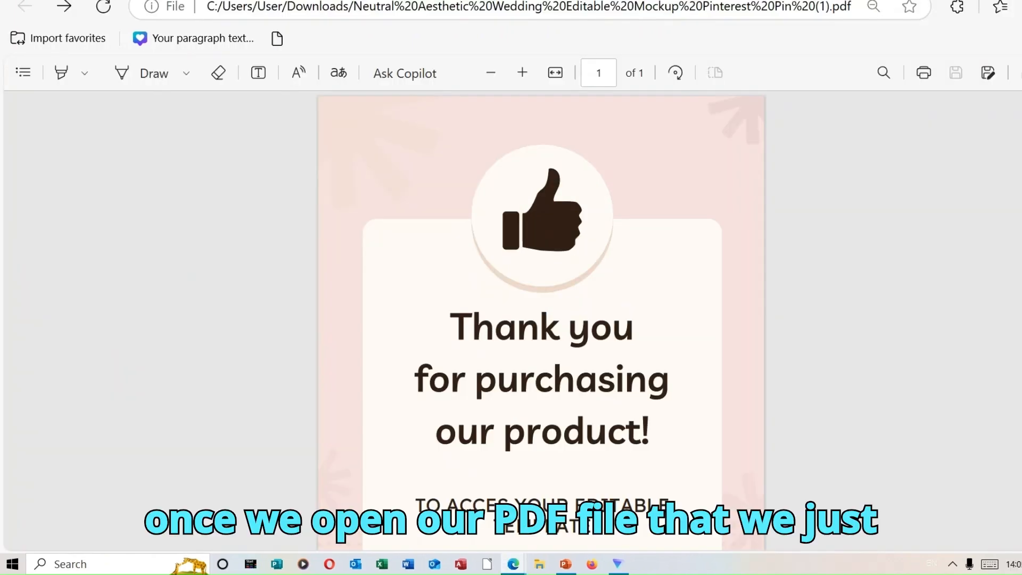
Test the "Click Here" link in the downloaded PDF and look over the shared invitation template page it opens.
scroll(541, 319, down, 3)
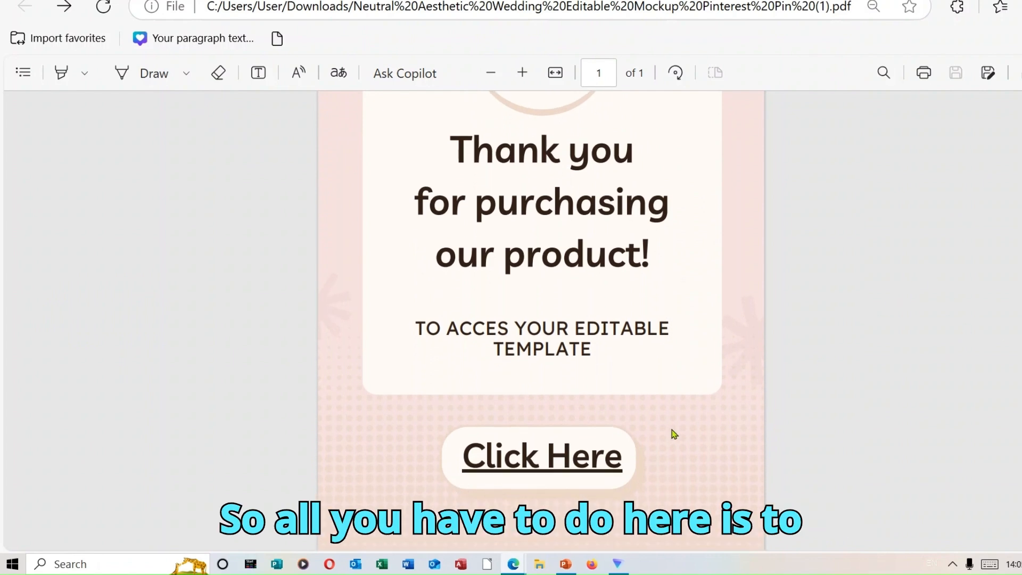
click(581, 458)
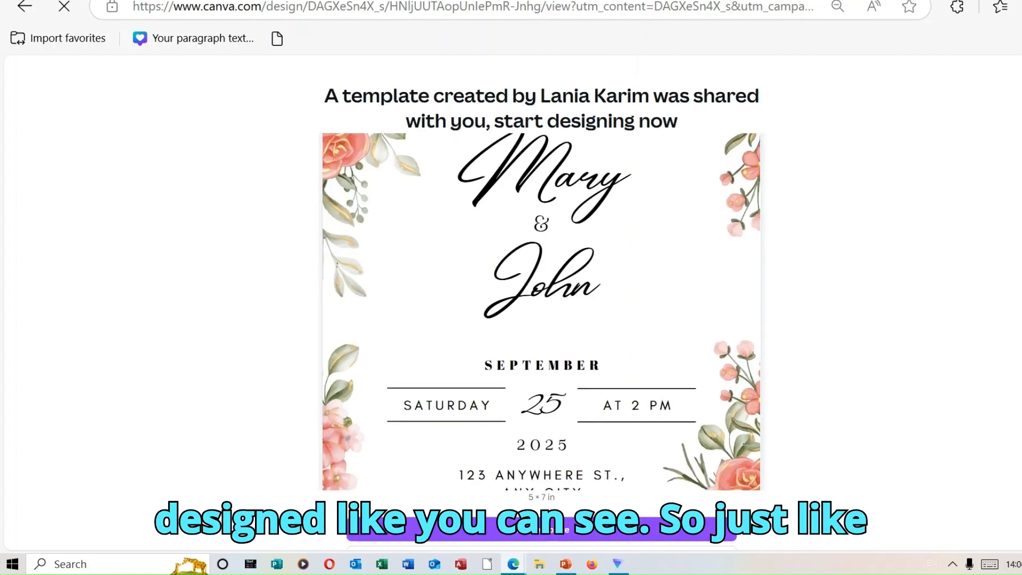
scroll(950, 359, down, 1)
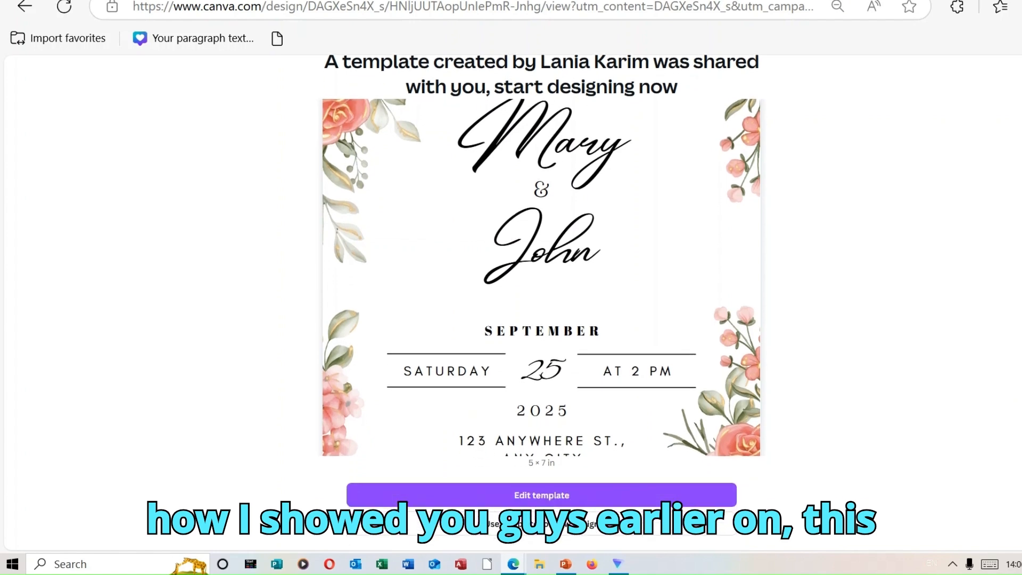